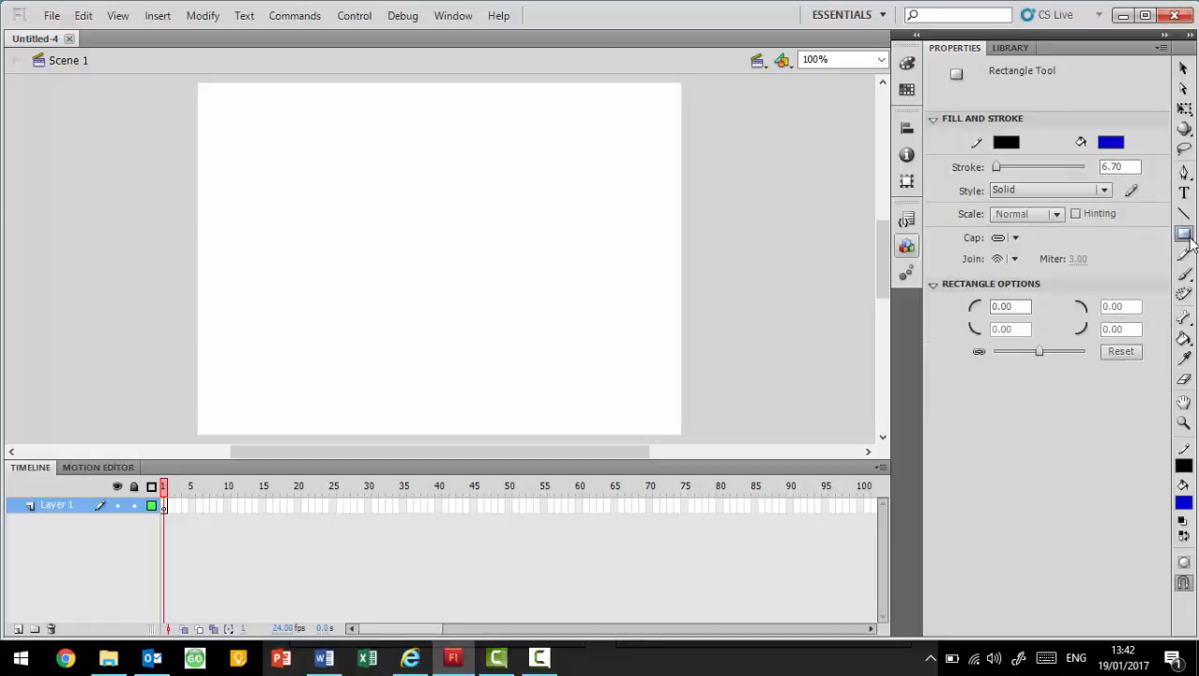
- Draw a circle about 106 px wide with the Oval tool in the upper middle of the stage
drag(1188, 240, 1070, 251)
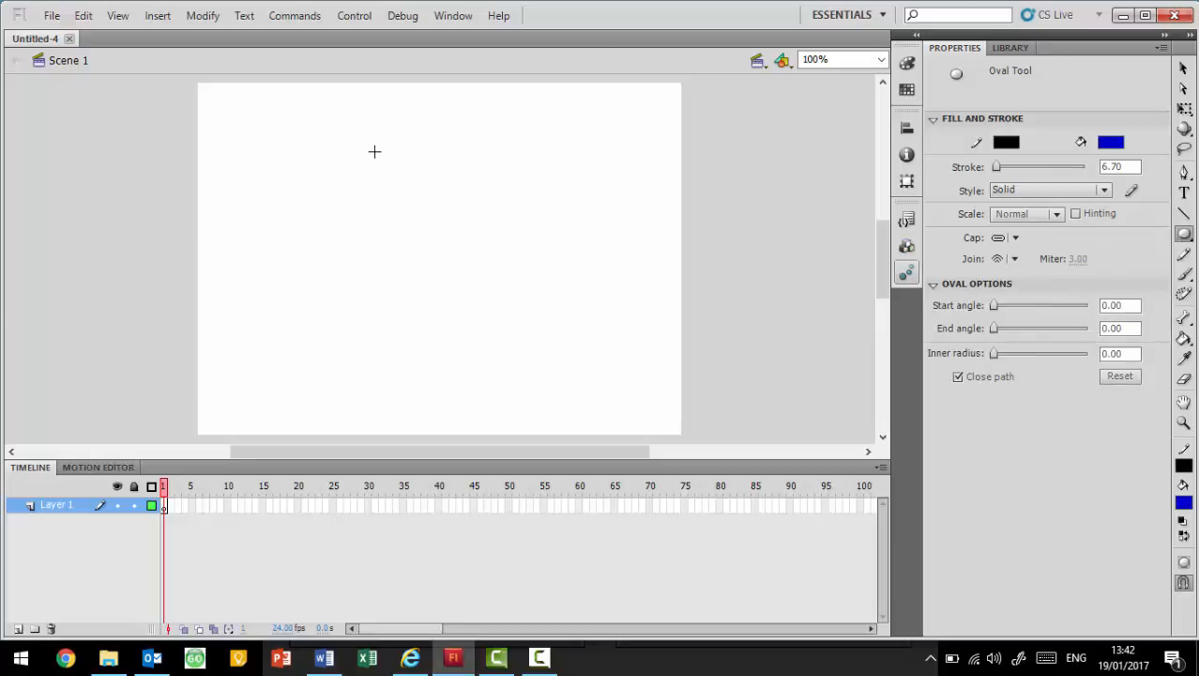
drag(378, 148, 473, 238)
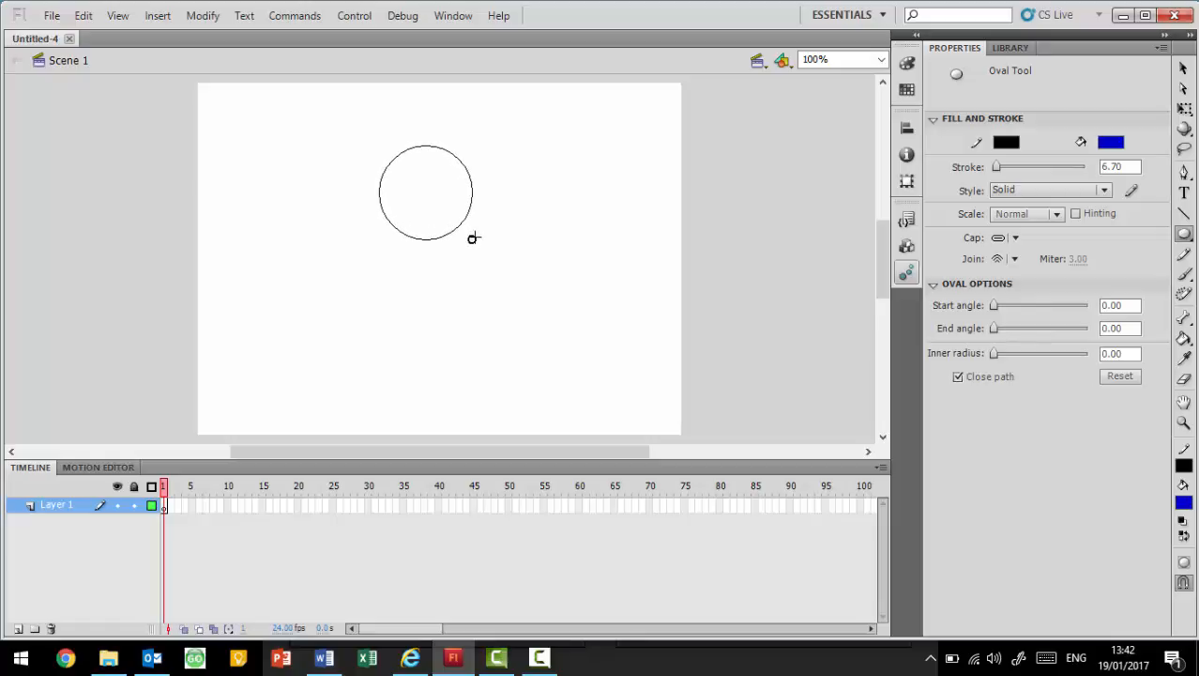
drag(473, 237, 473, 239)
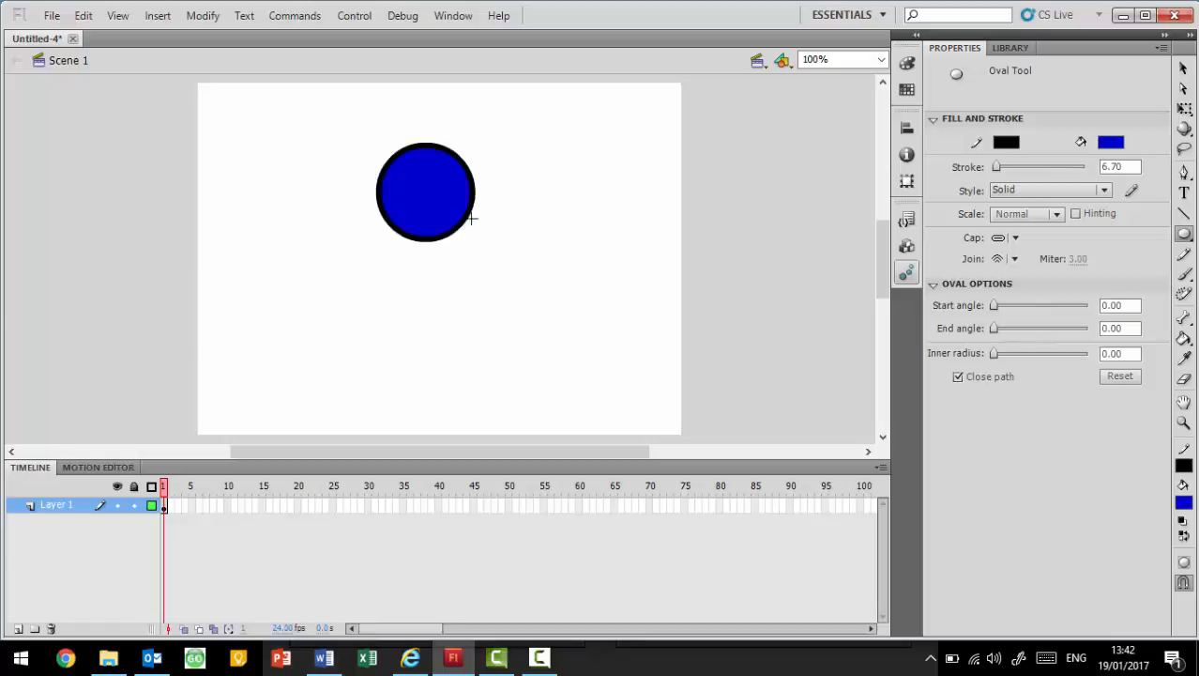
- Change the circle's fill colour to yellow
click(1182, 70)
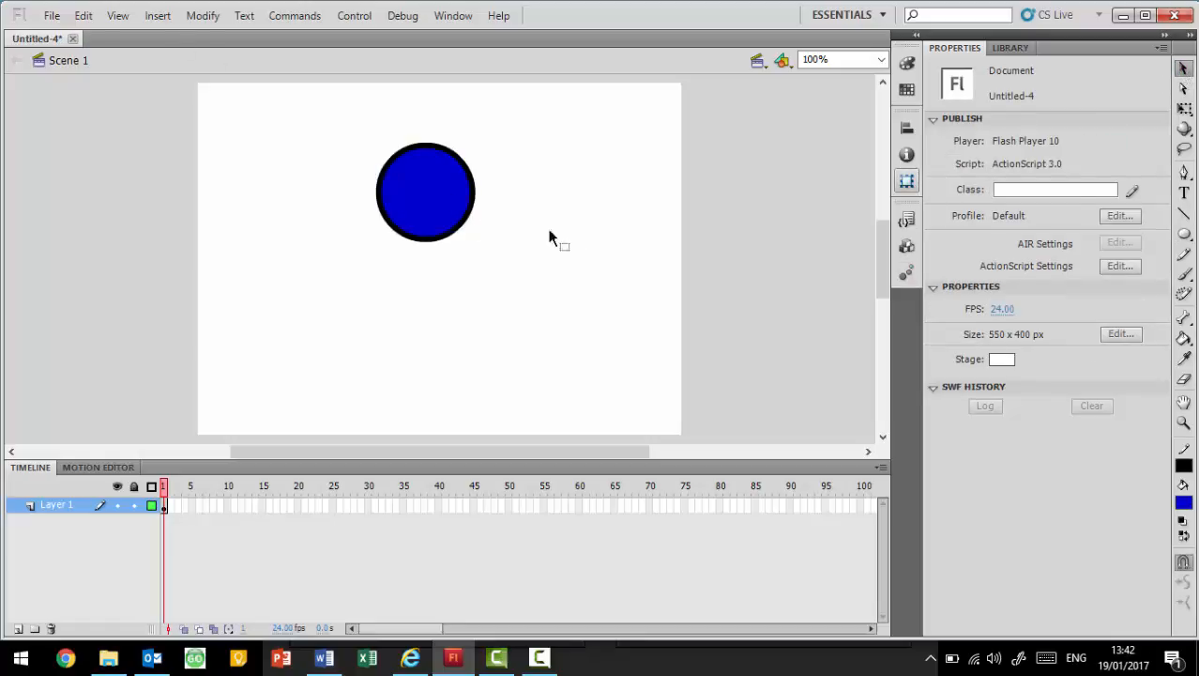
click(446, 205)
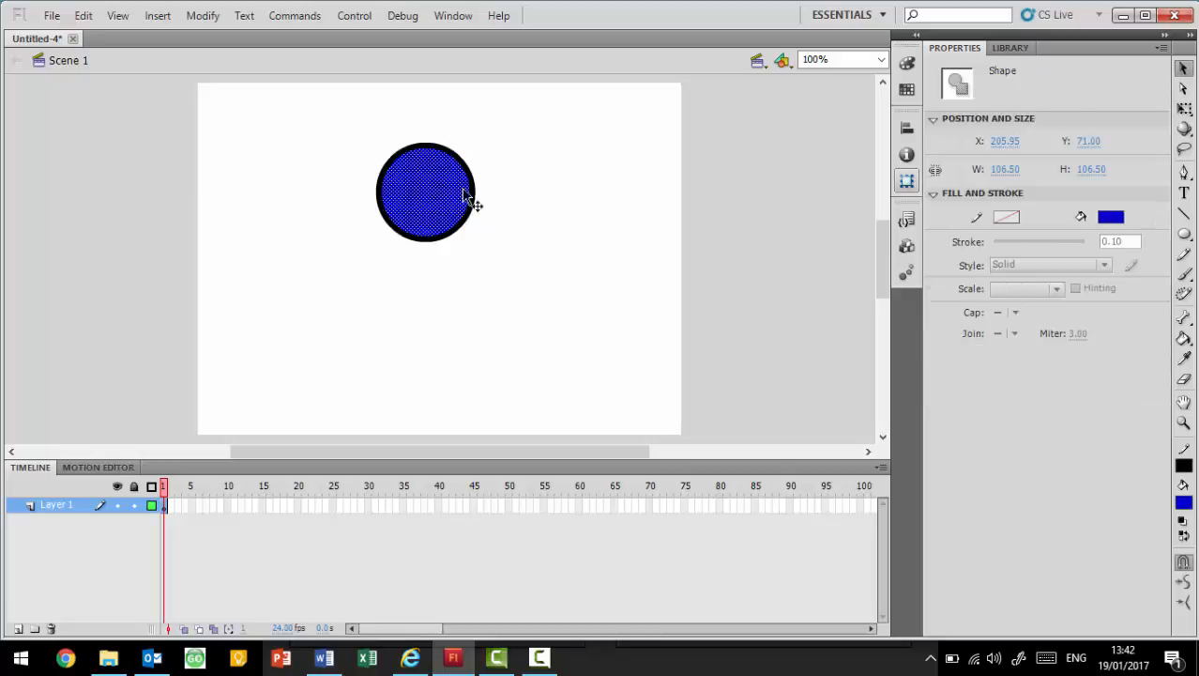
click(1118, 216)
click(938, 371)
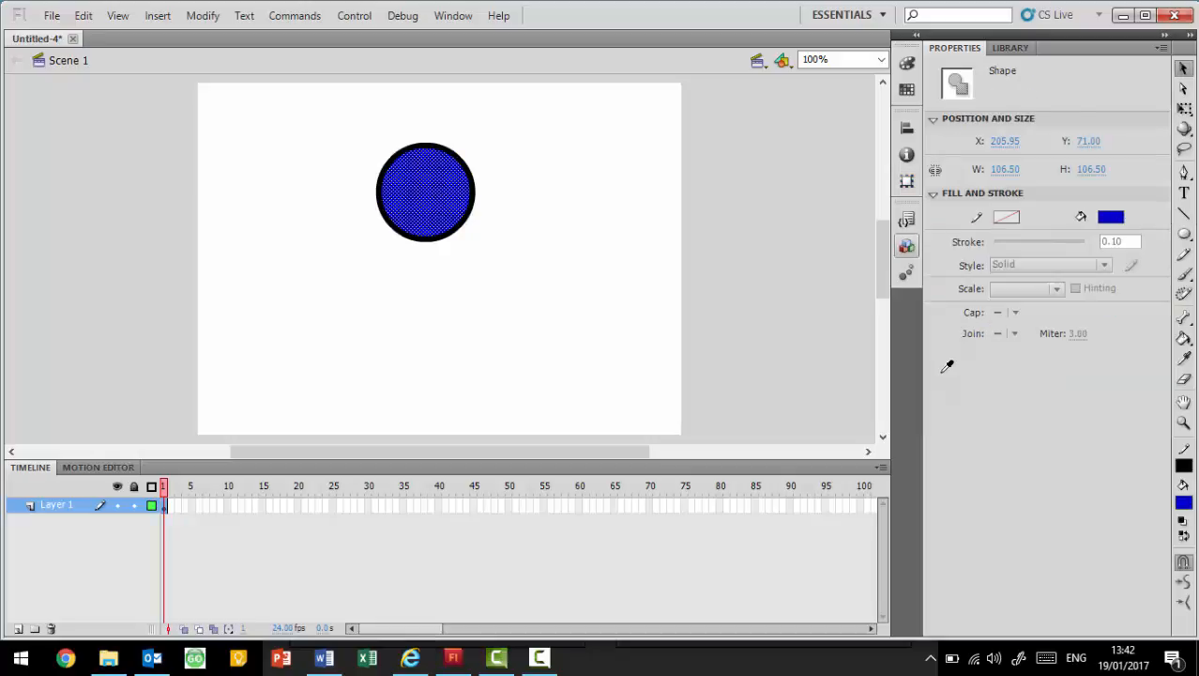
- Thin the circle's black outline to a stroke of about 4.75 and deselect it
click(437, 240)
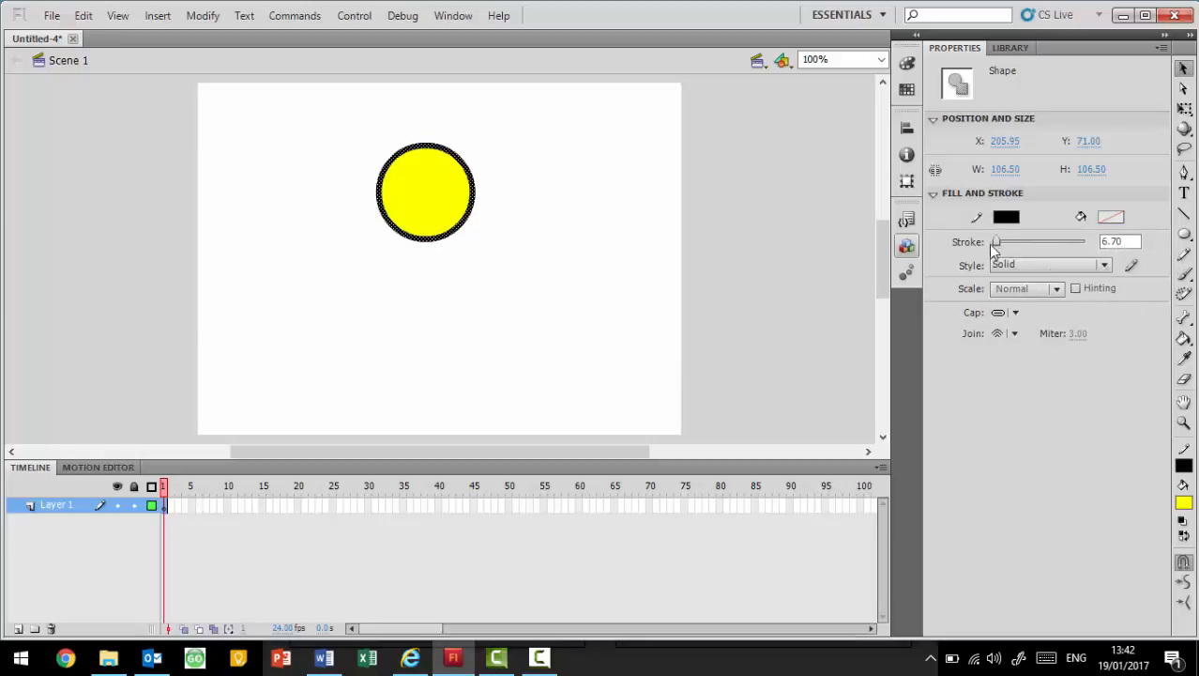
drag(998, 241, 996, 241)
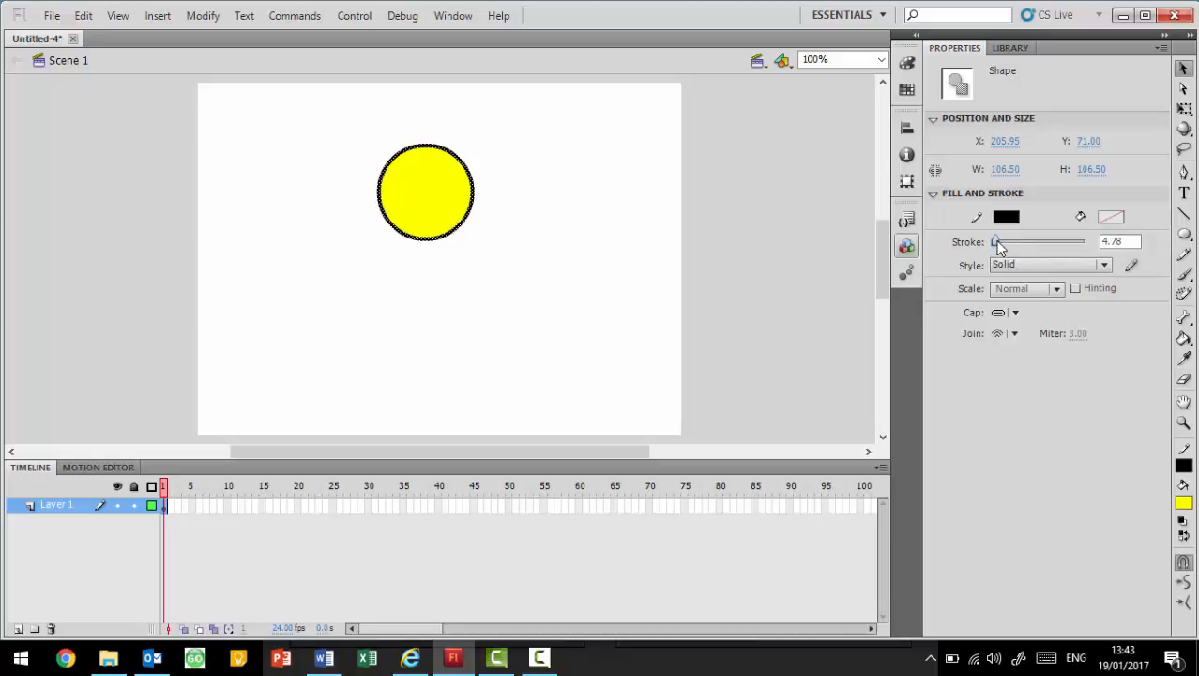
click(515, 268)
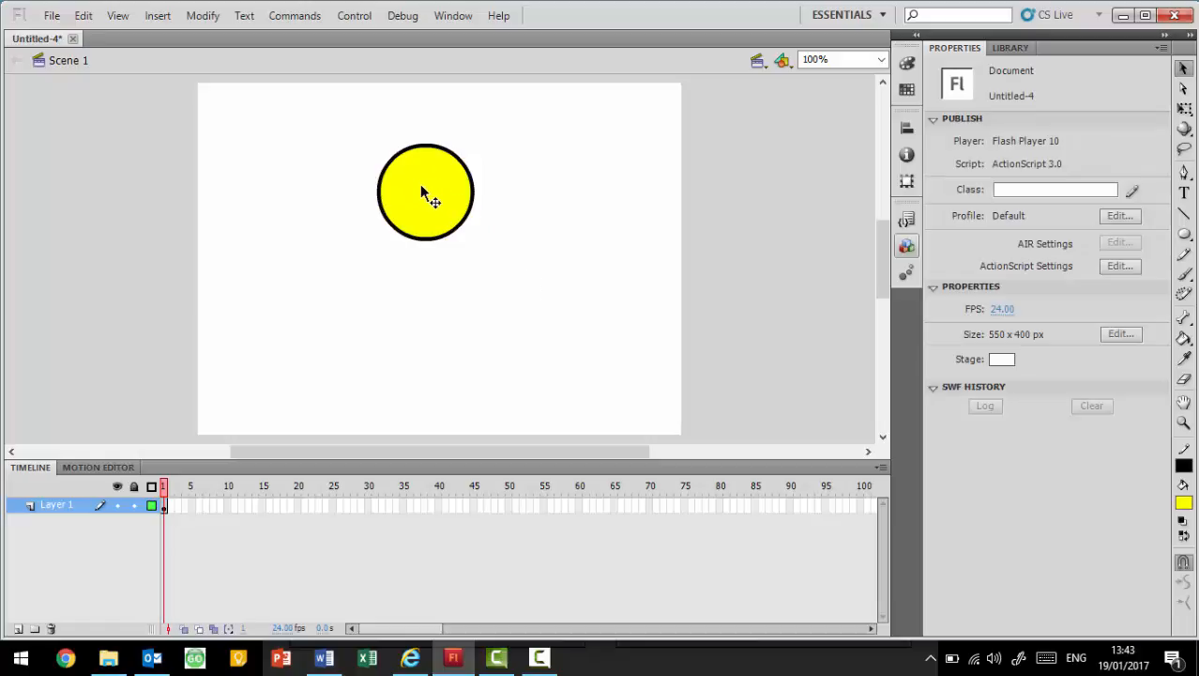
- Move only the yellow fill away from its outline and undo the move
drag(433, 198, 466, 230)
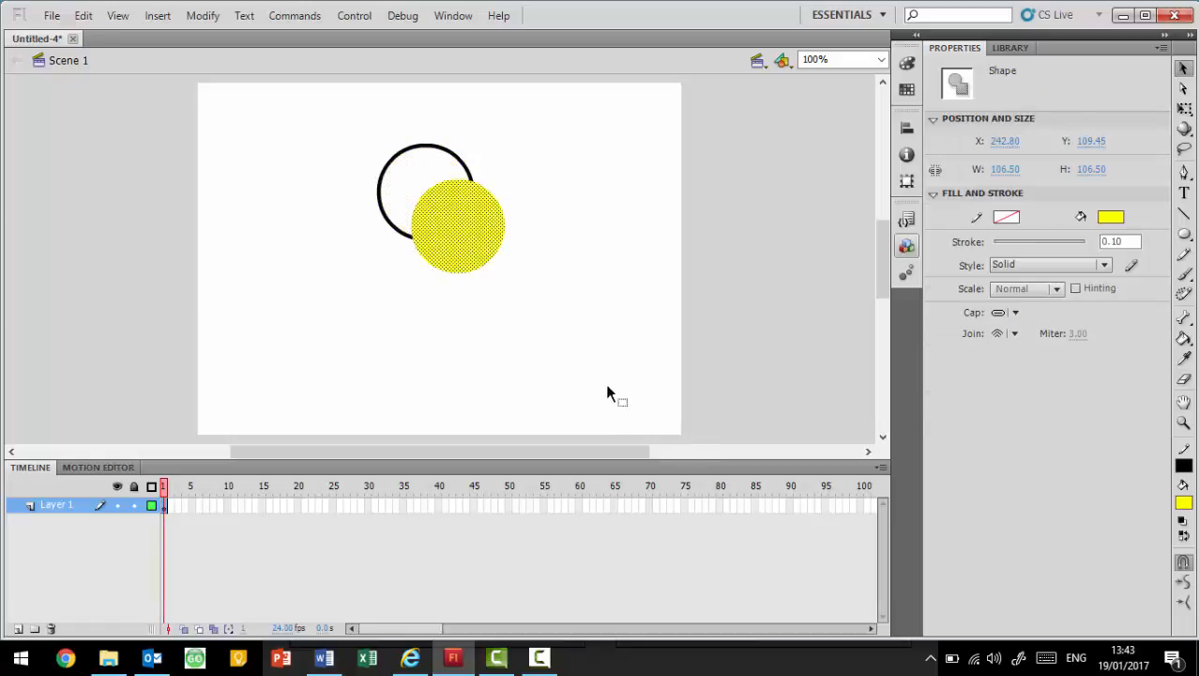
key(ctrl+z)
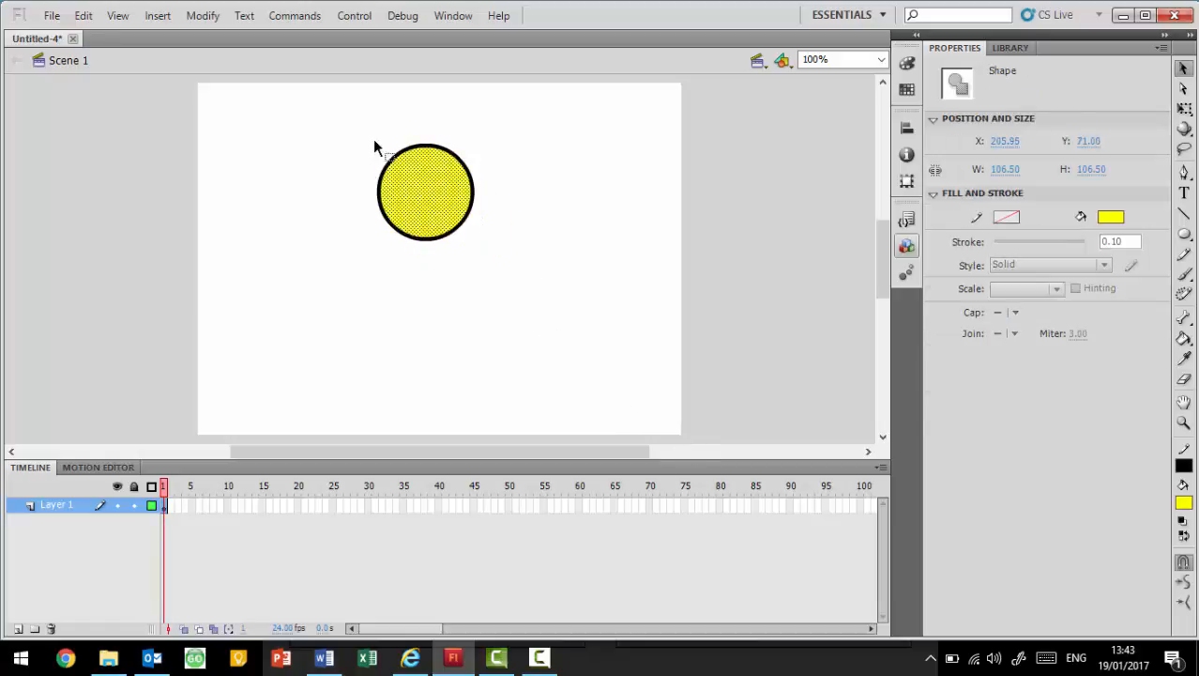
- Select the circle's fill and outline together, convert them to a Graphic symbol named Ball, and position it at about X 229, Y 71
drag(355, 129, 477, 244)
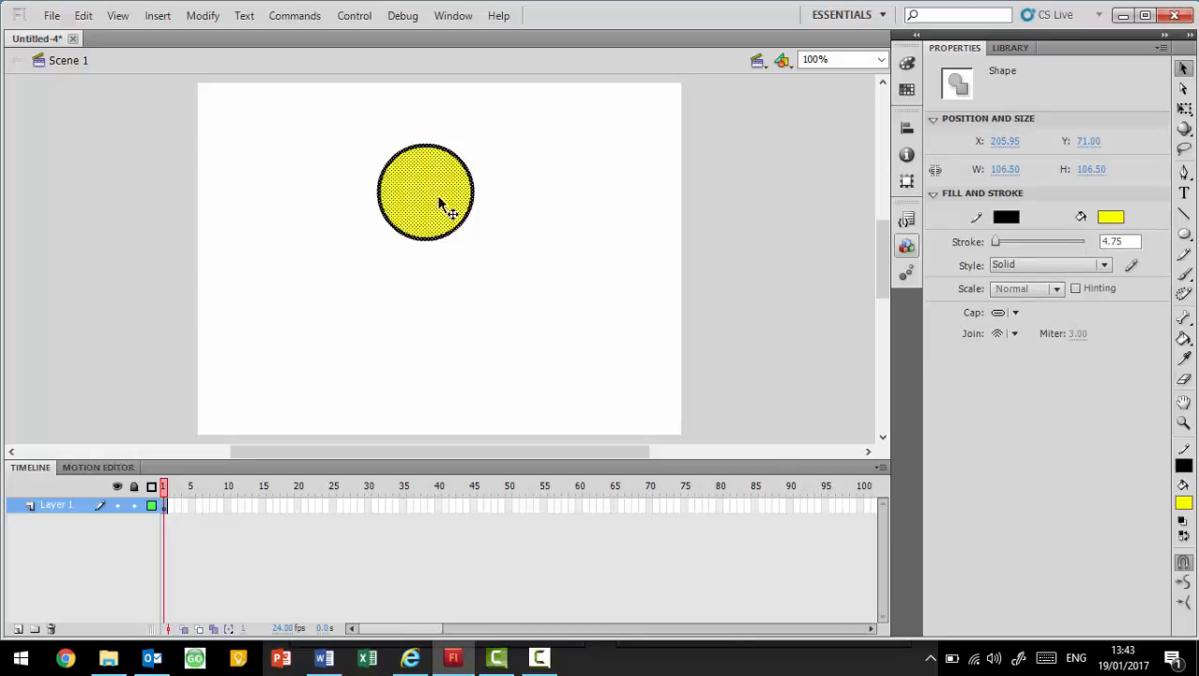
drag(431, 197, 445, 200)
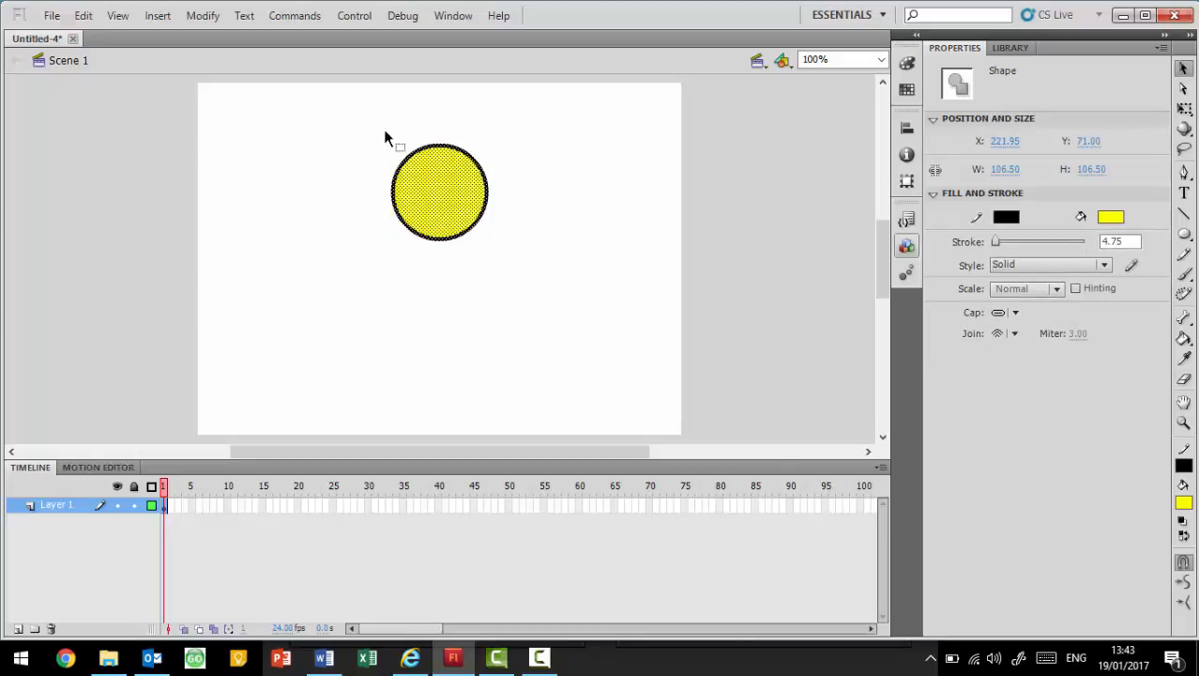
right_click(472, 202)
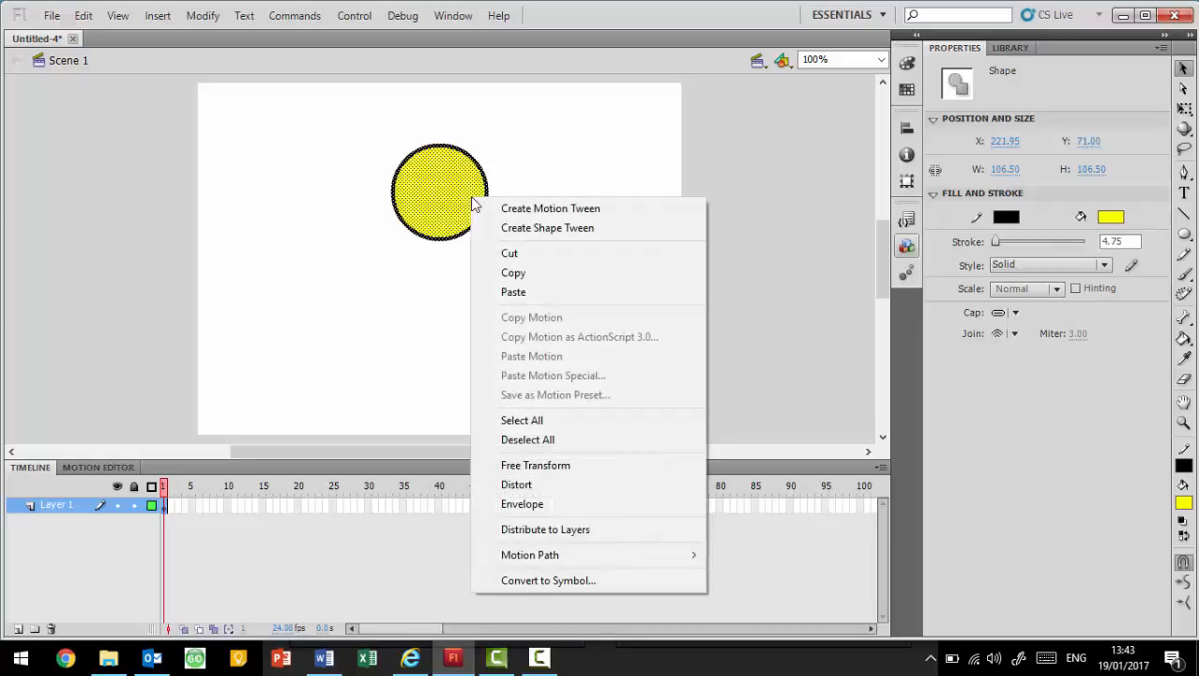
click(588, 581)
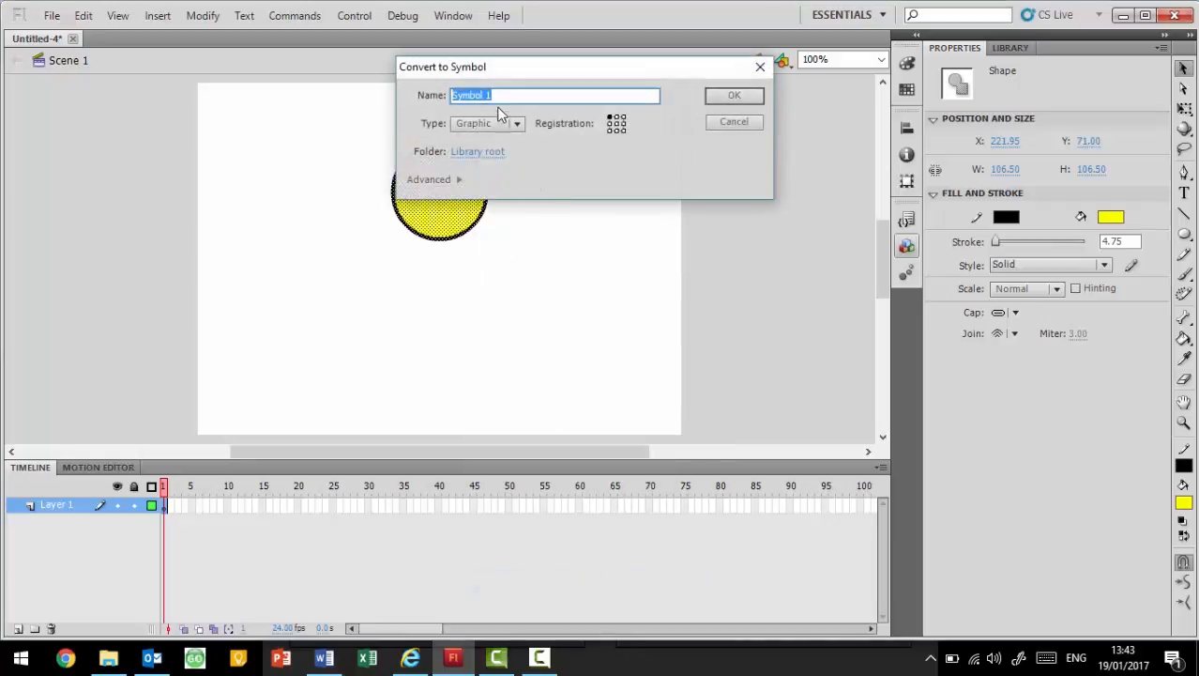
text(Ball)
key(Return)
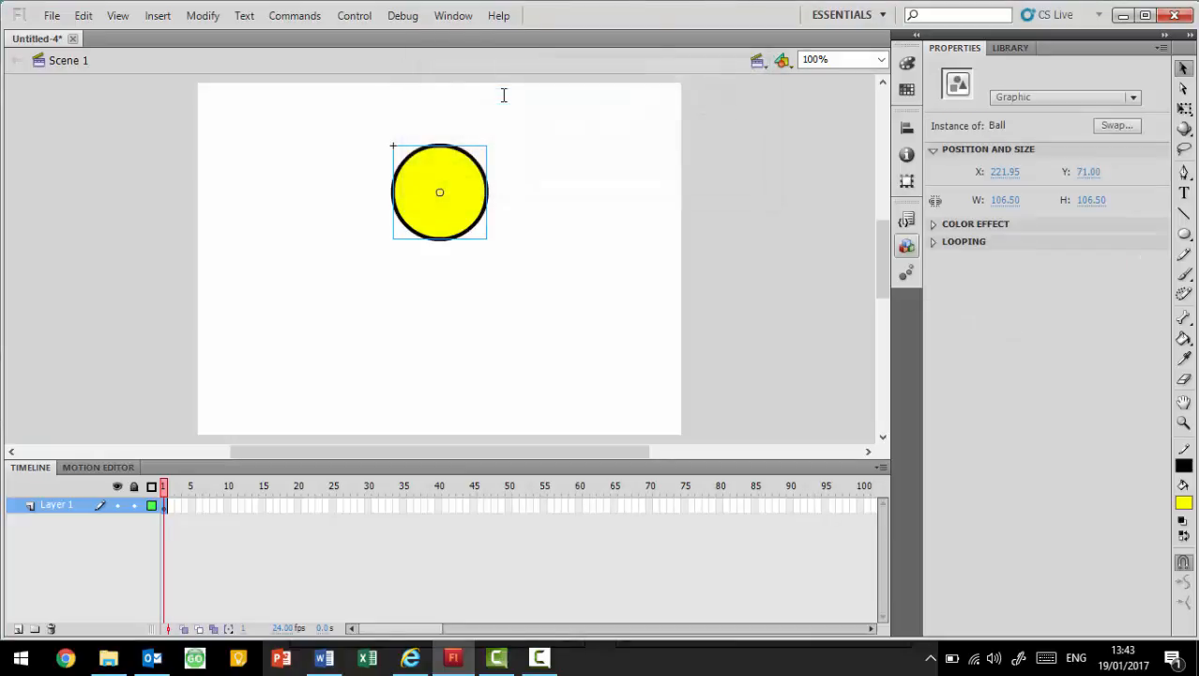
drag(462, 201, 466, 191)
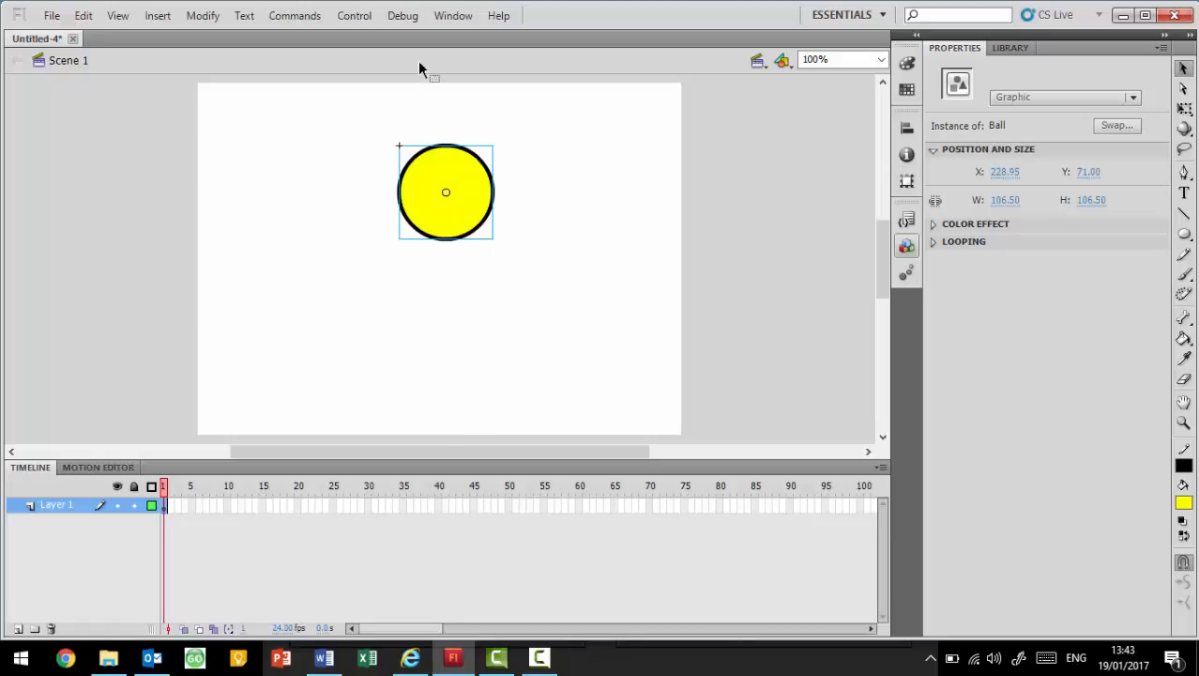
- Insert a keyframe at frame 15 of Layer 1
click(264, 506)
right_click(263, 507)
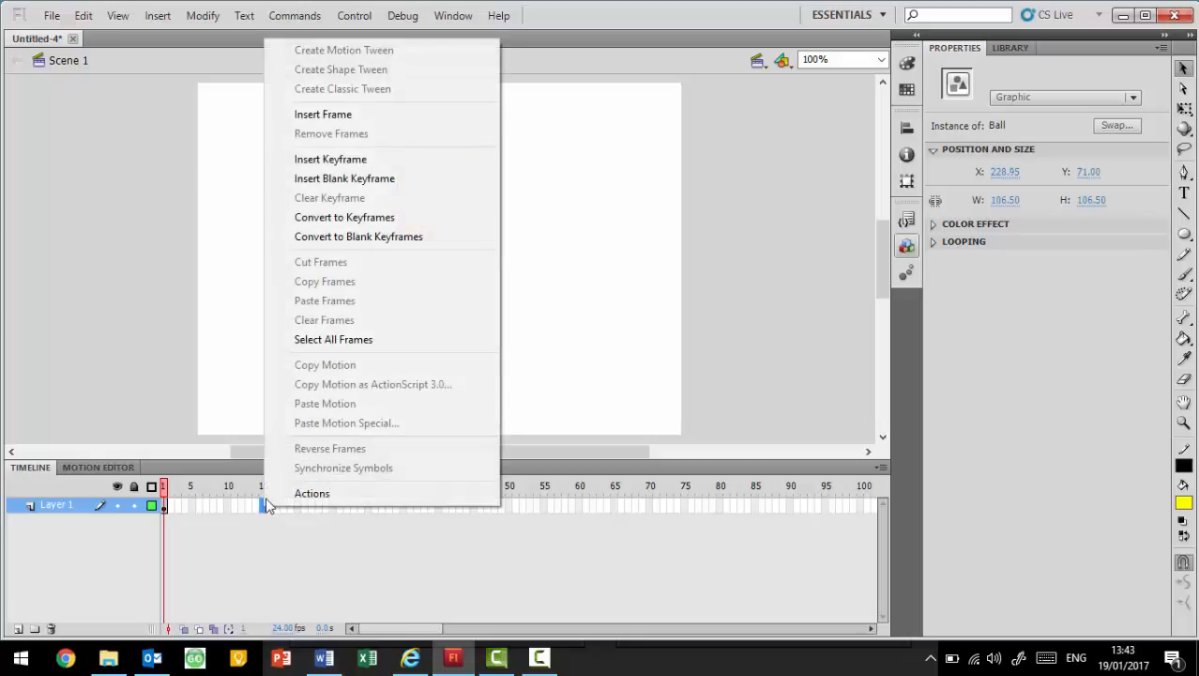
click(382, 159)
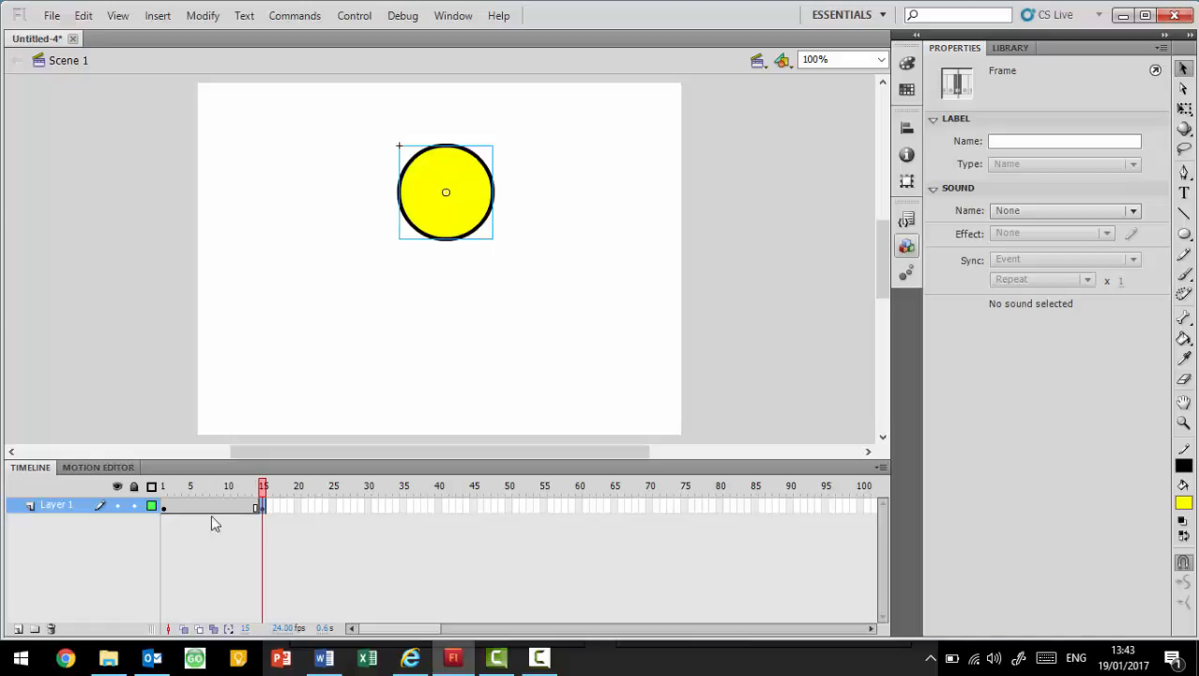
- On frame 15, move the ball straight down to the stage's lower edge at about Y 291
click(164, 507)
click(441, 212)
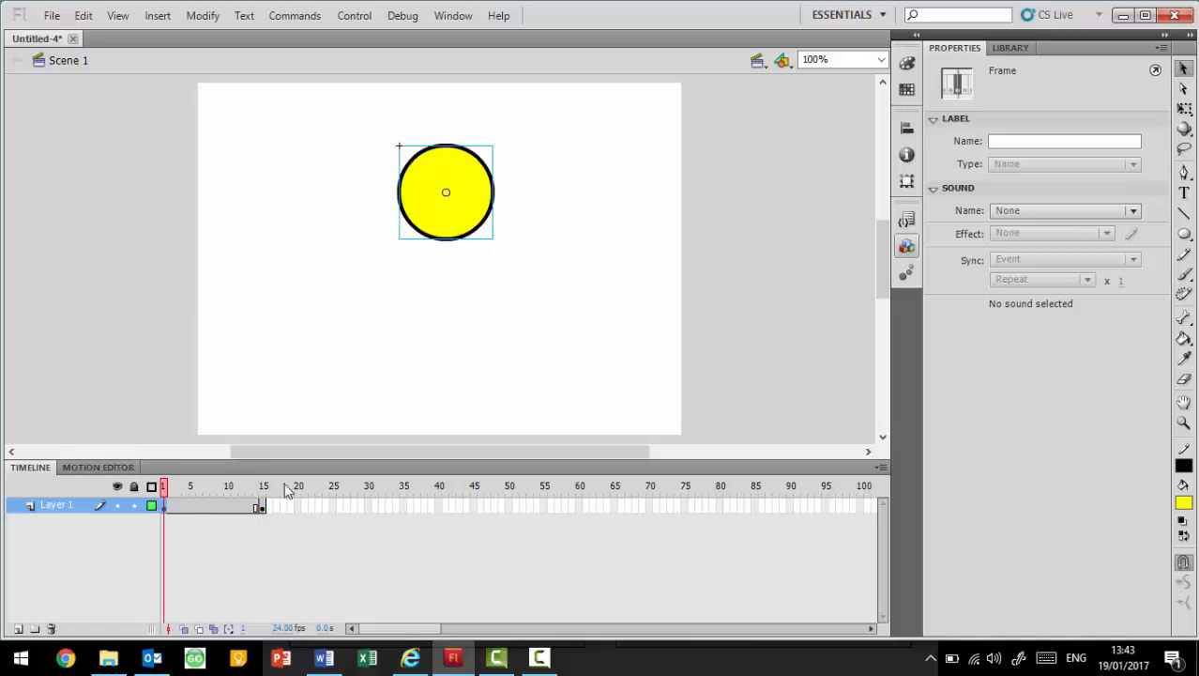
click(260, 504)
drag(474, 198, 473, 387)
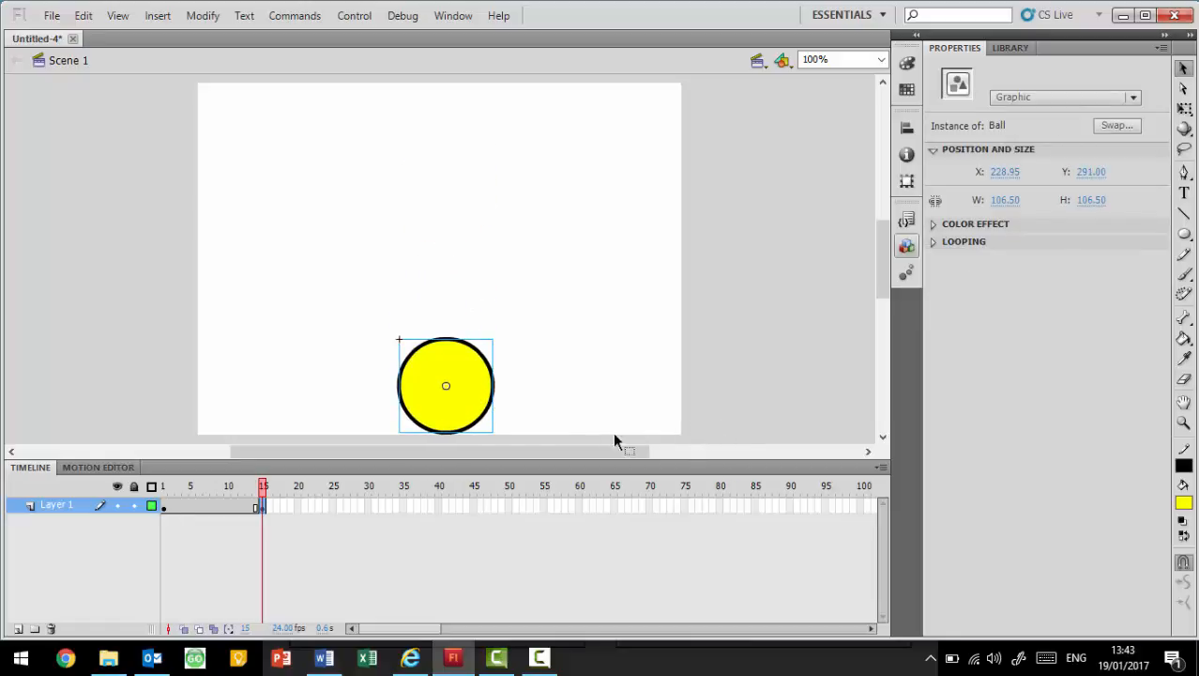
click(531, 437)
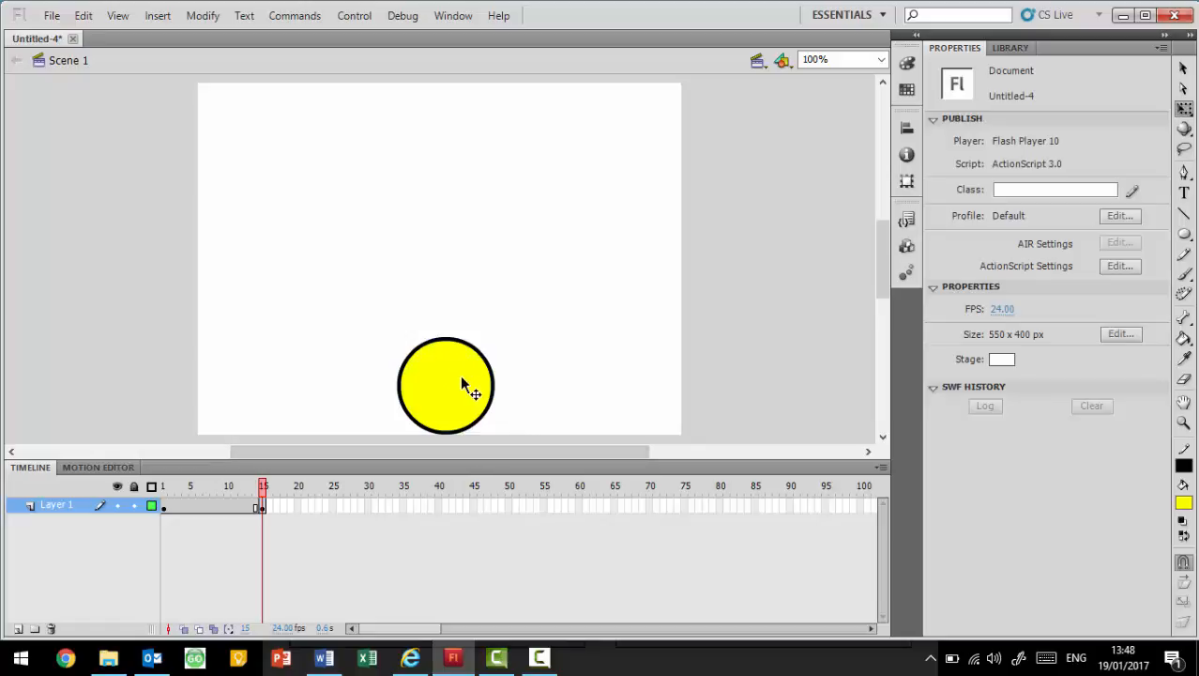
- Insert a keyframe at frame 18 and squash the ball there to a height of about 84.5 with Free Transform
right_click(287, 508)
click(392, 158)
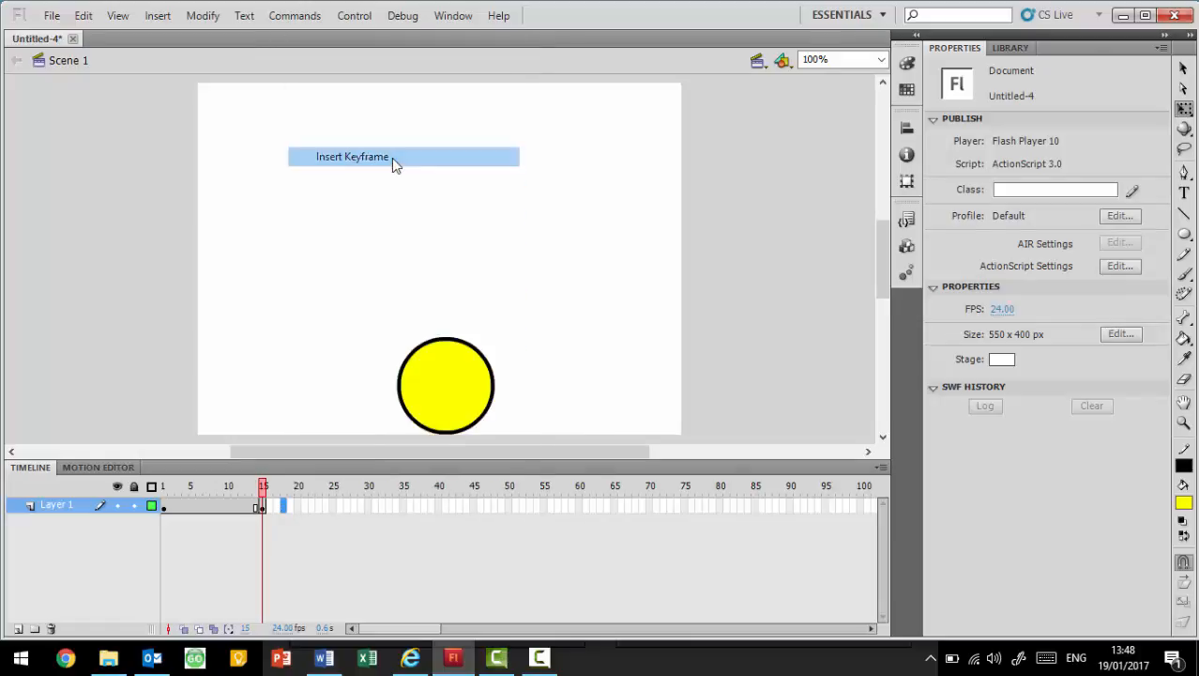
click(1185, 113)
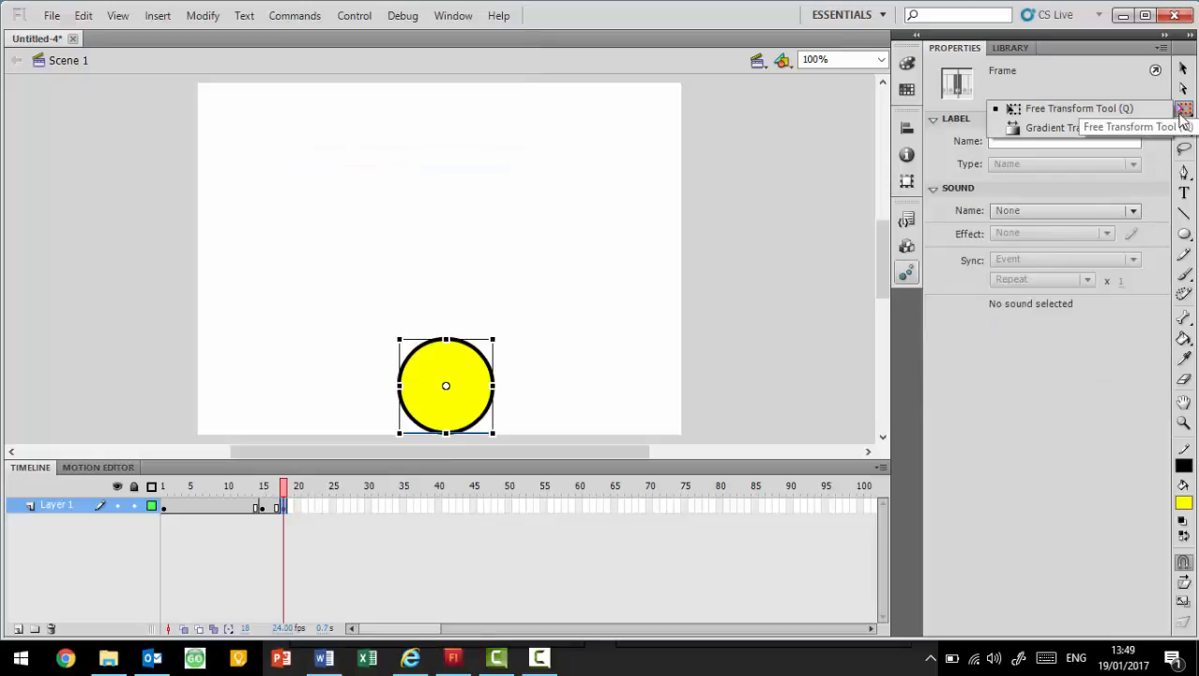
click(1137, 108)
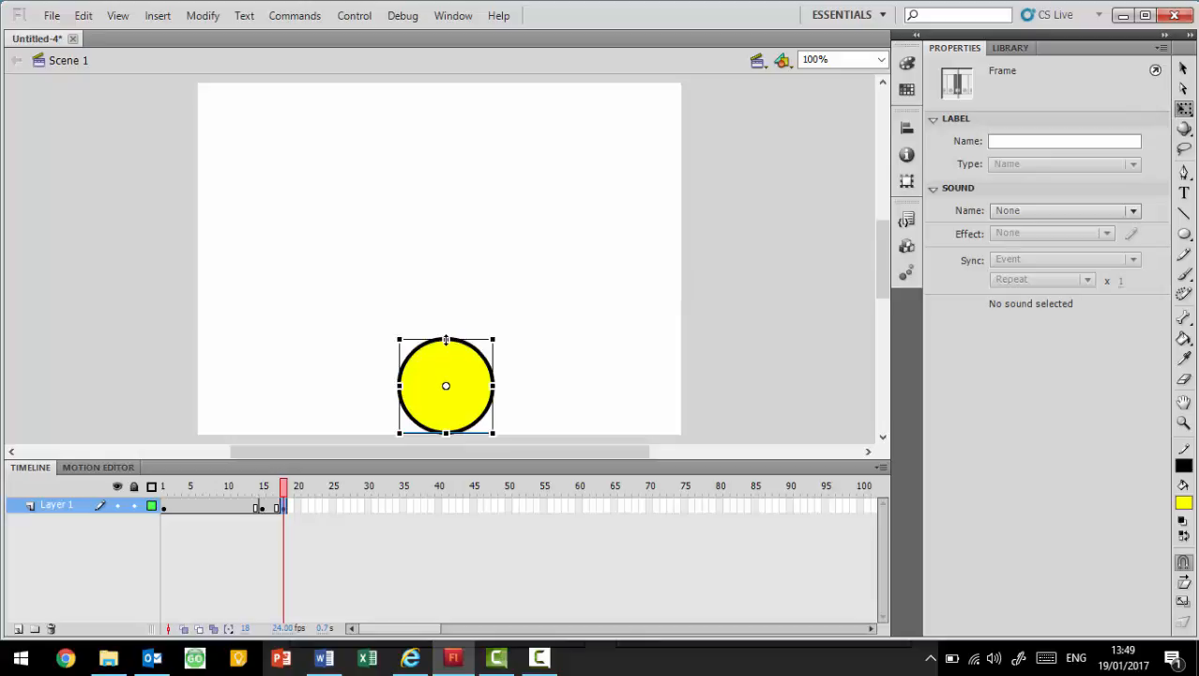
drag(446, 339, 447, 350)
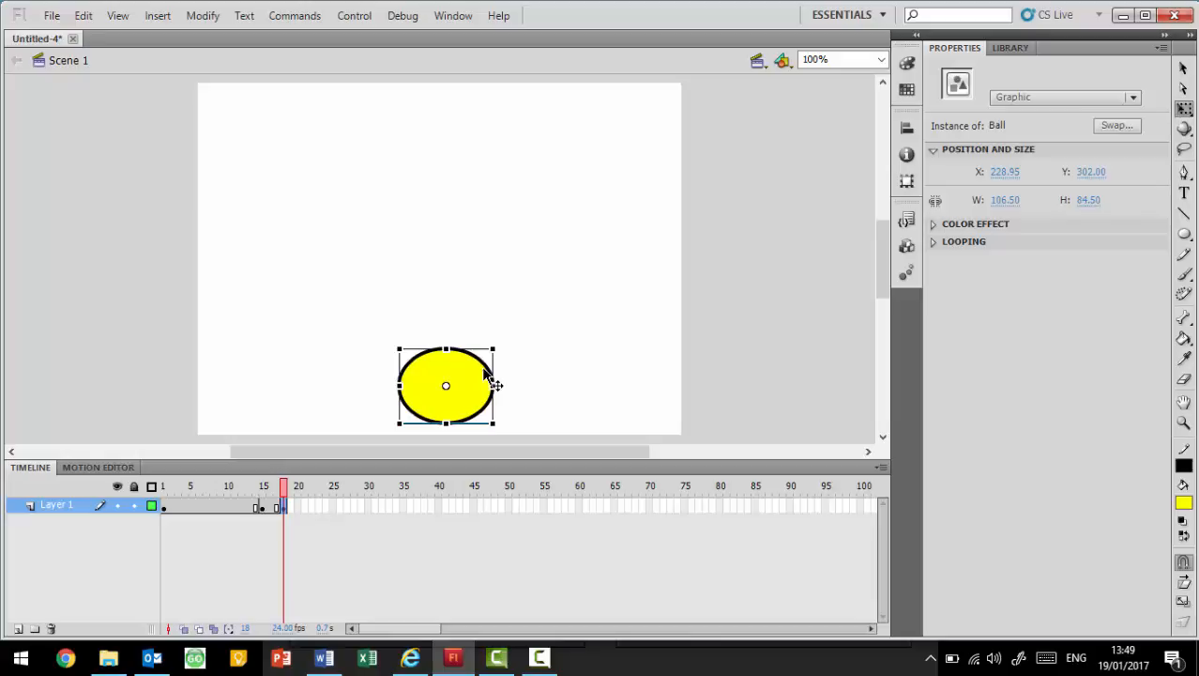
- Nudge the squashed ball down to Y 312 so it rests on the stage's lower edge
key(Down)
key(Down)
key(Down)
key(Down)
key(Down)
key(Down)
key(Down)
key(Down)
key(Down)
key(Down)
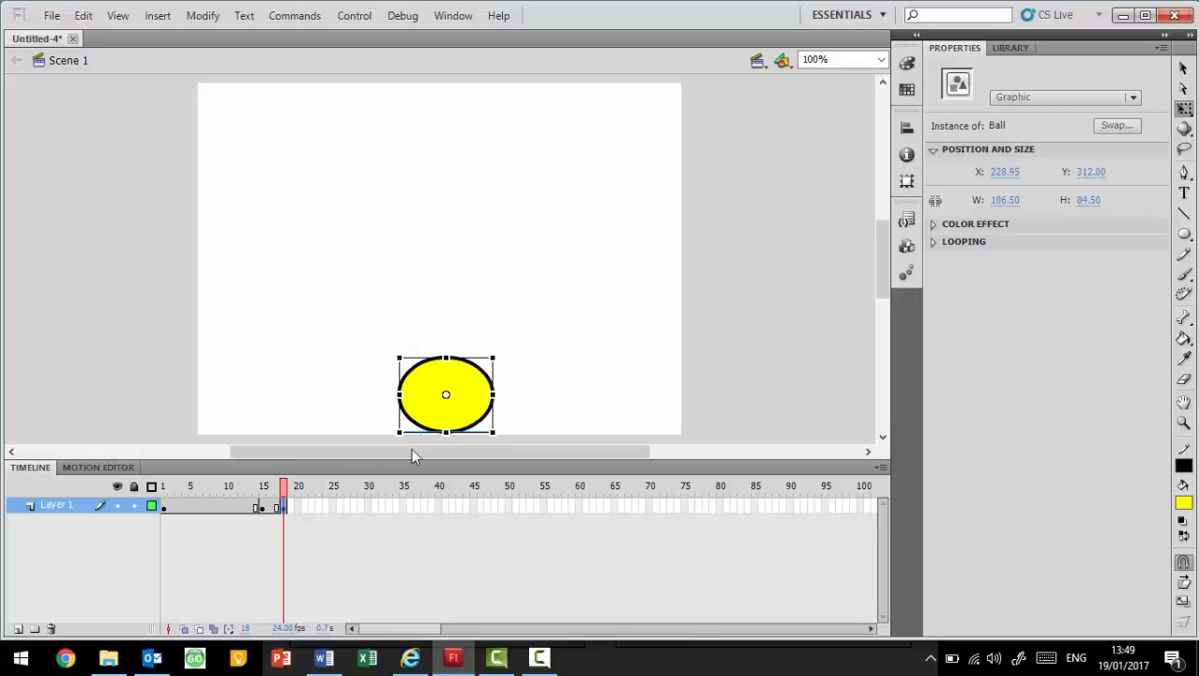
- Copy the keyframe at frame 15 and paste it at frame 21
right_click(265, 507)
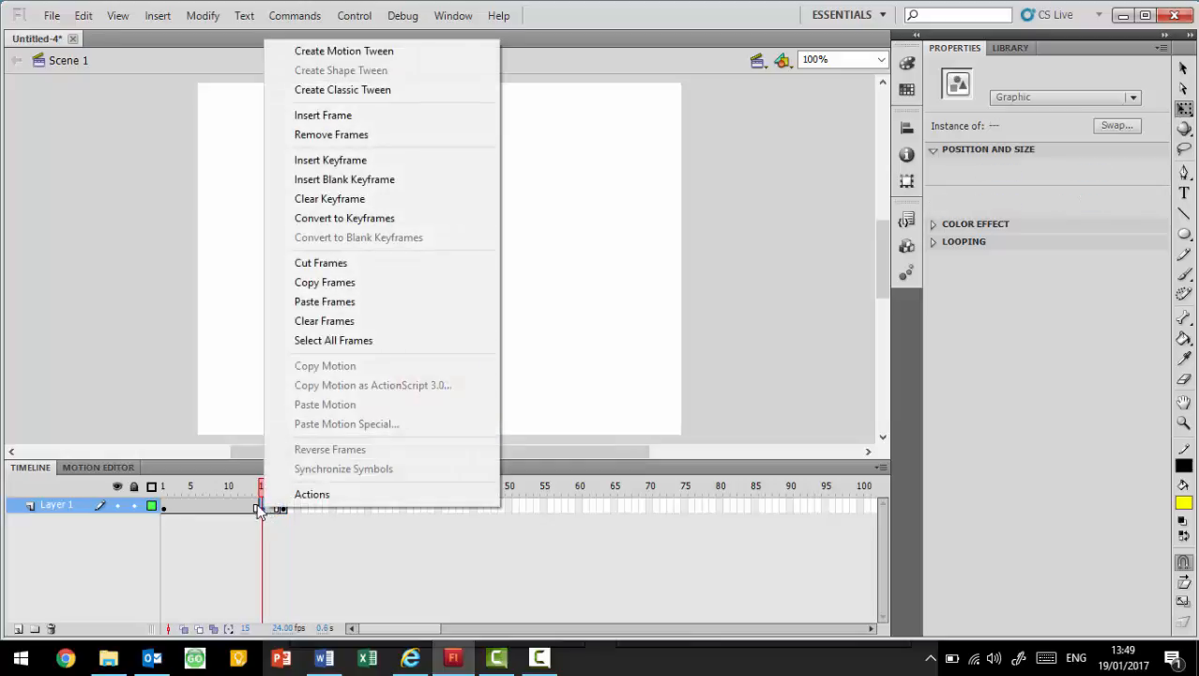
click(390, 287)
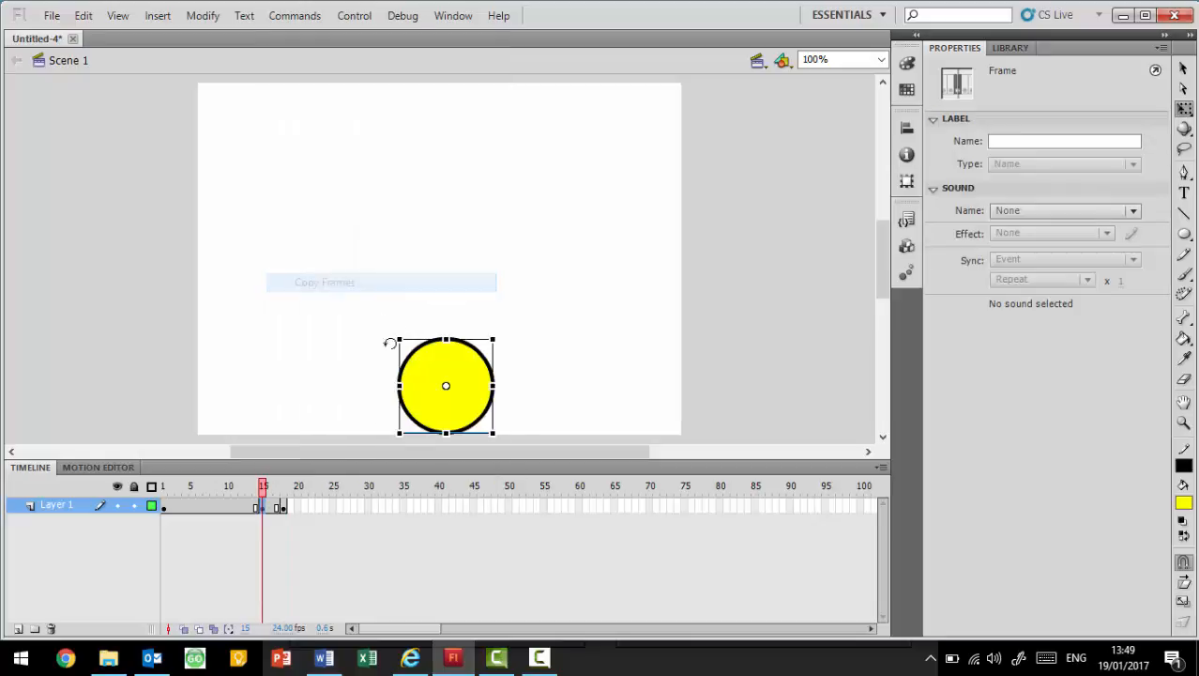
click(308, 508)
right_click(309, 507)
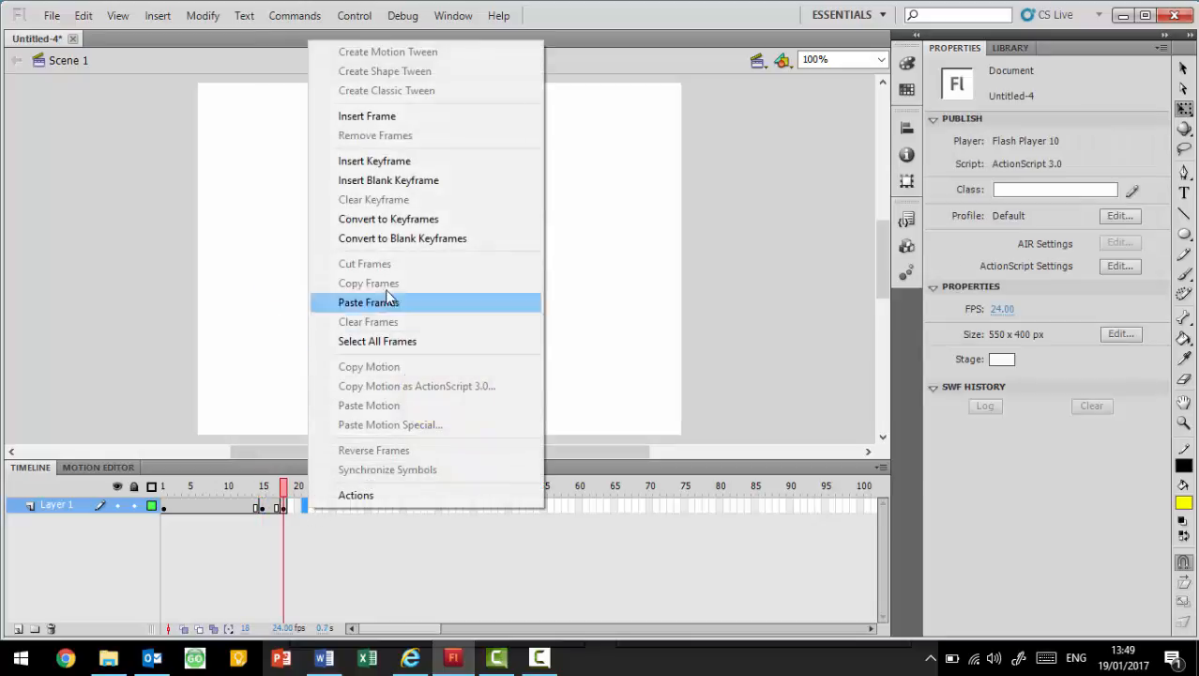
click(456, 302)
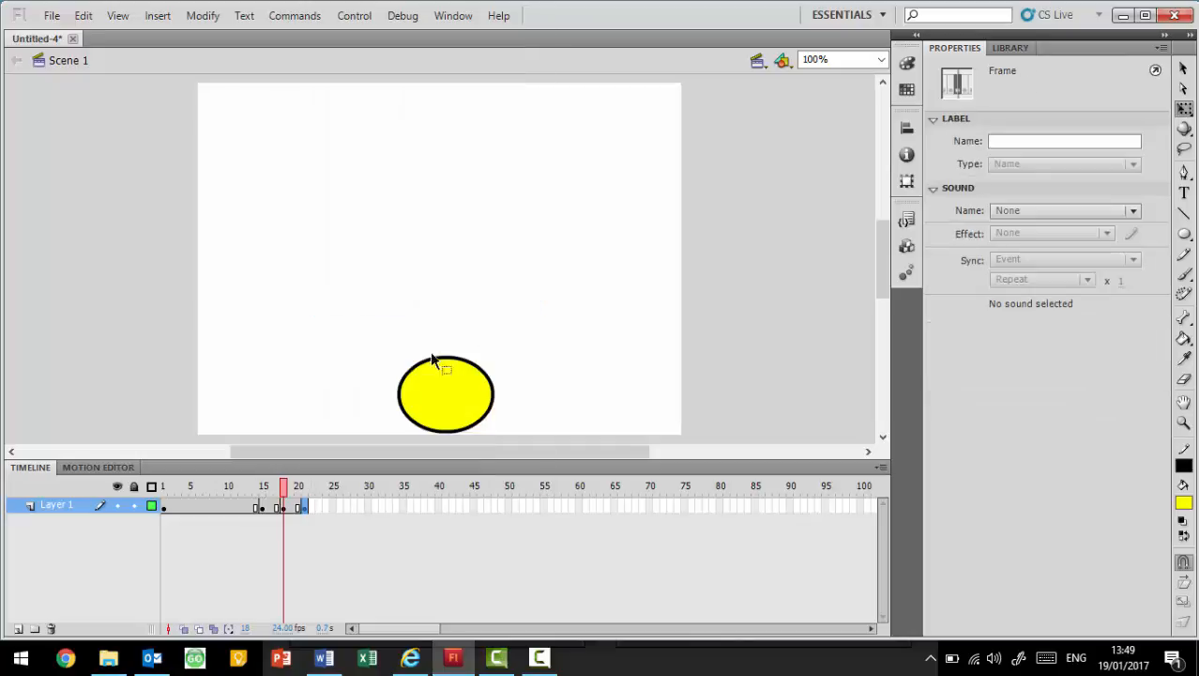
- Compare the ball's position and shape on the keyframes at frames 15, 18 and 21
click(261, 506)
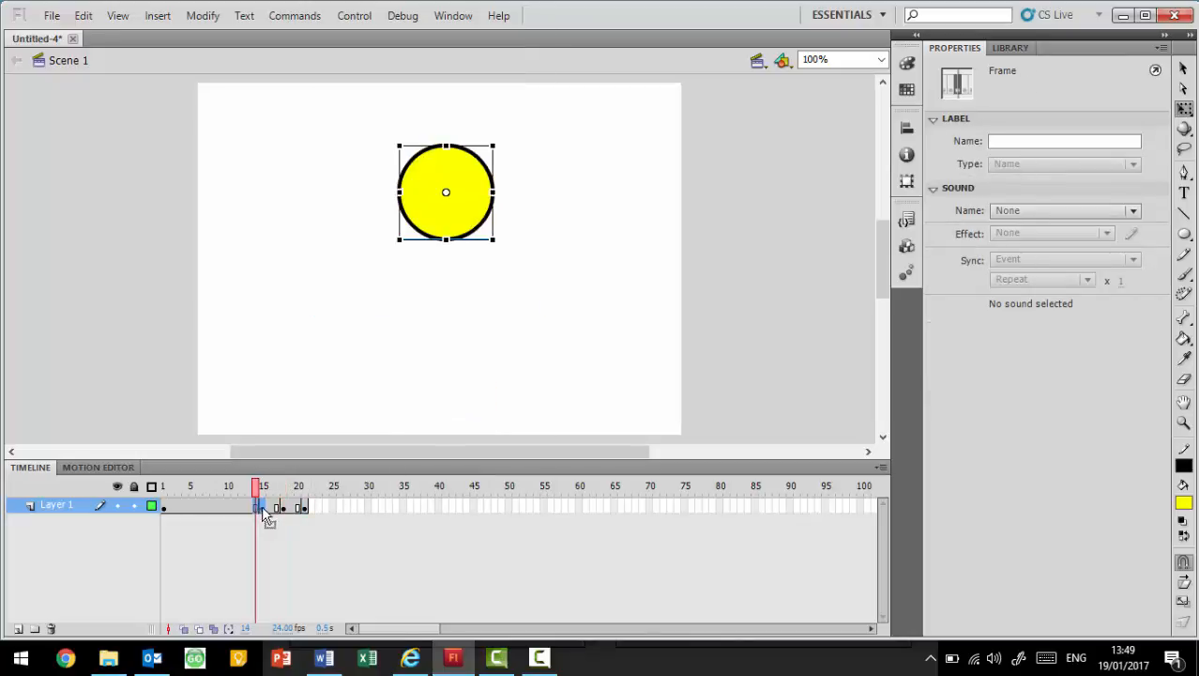
click(264, 508)
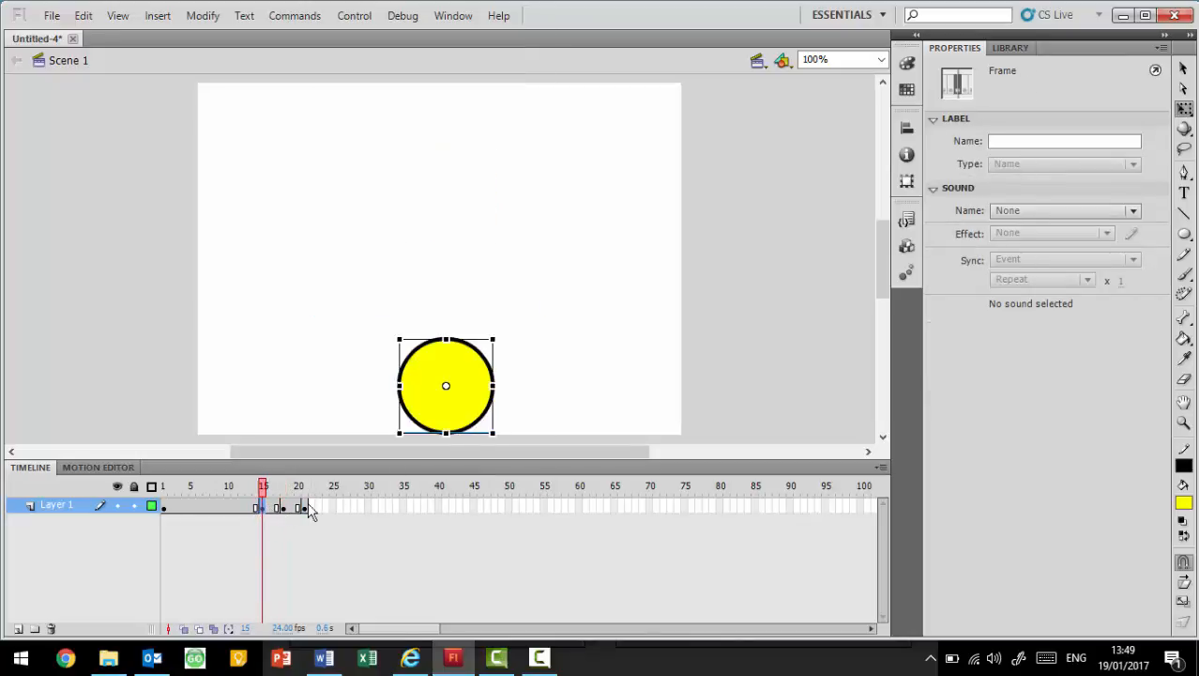
click(305, 507)
click(263, 507)
click(284, 507)
click(305, 508)
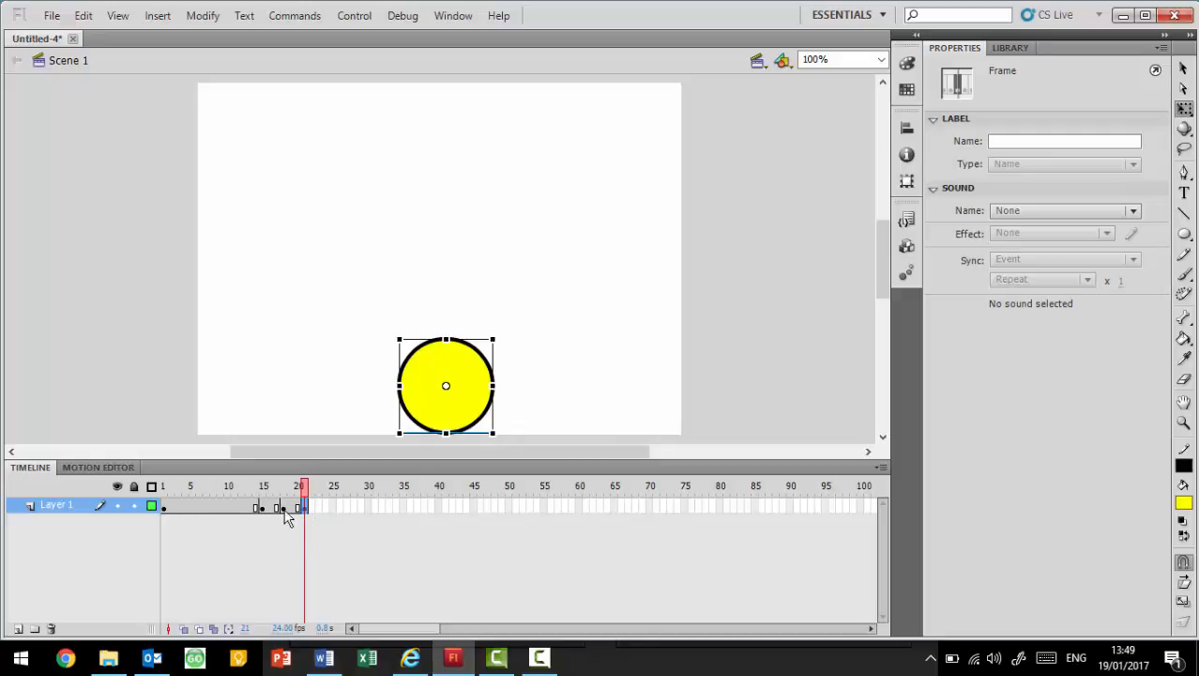
- Copy the keyframe at frame 1 and paste it at frame 36 so the ball rebounds to its starting height
right_click(166, 506)
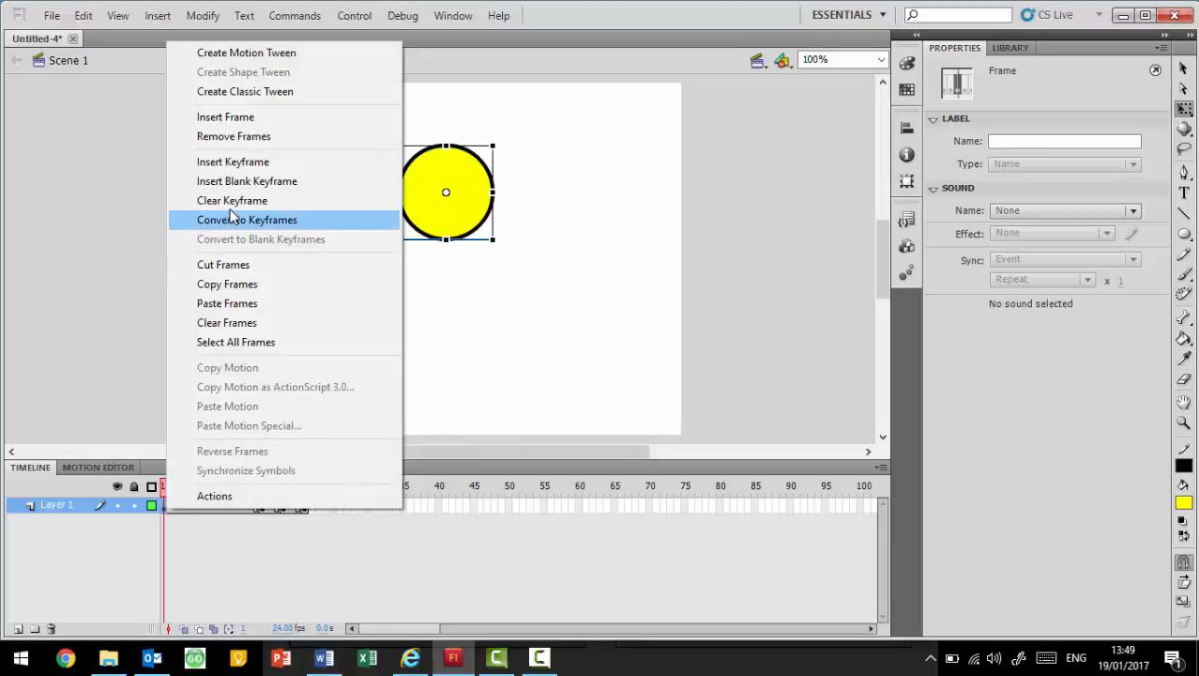
click(252, 293)
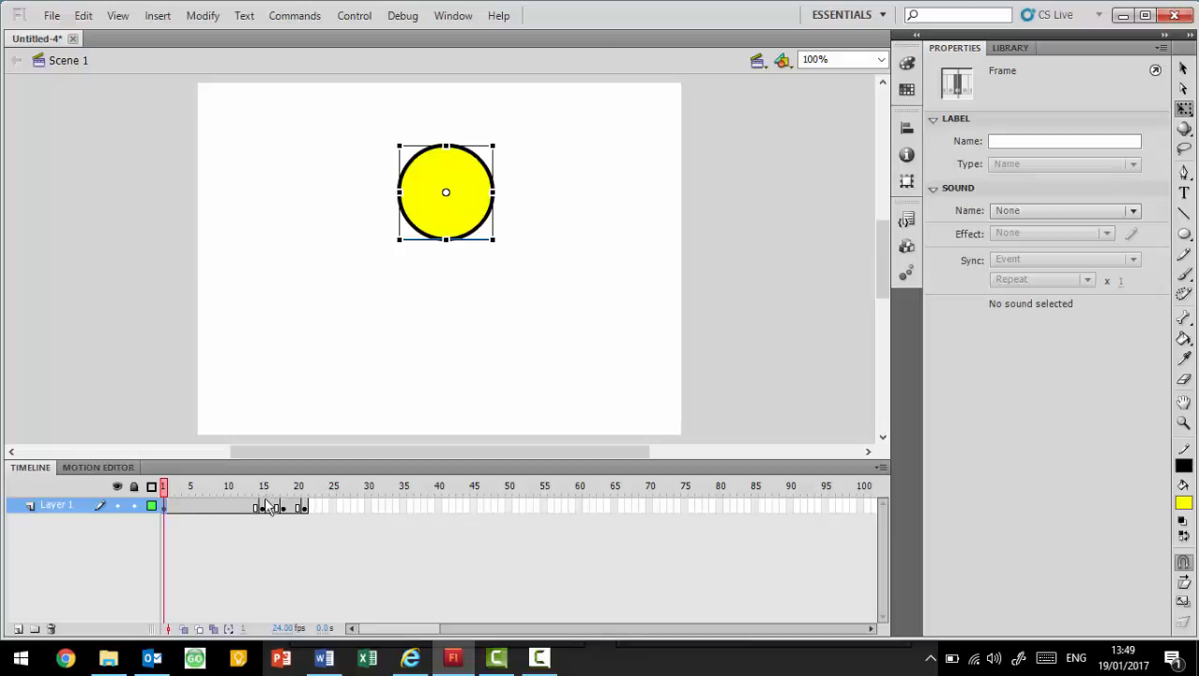
click(411, 507)
right_click(412, 508)
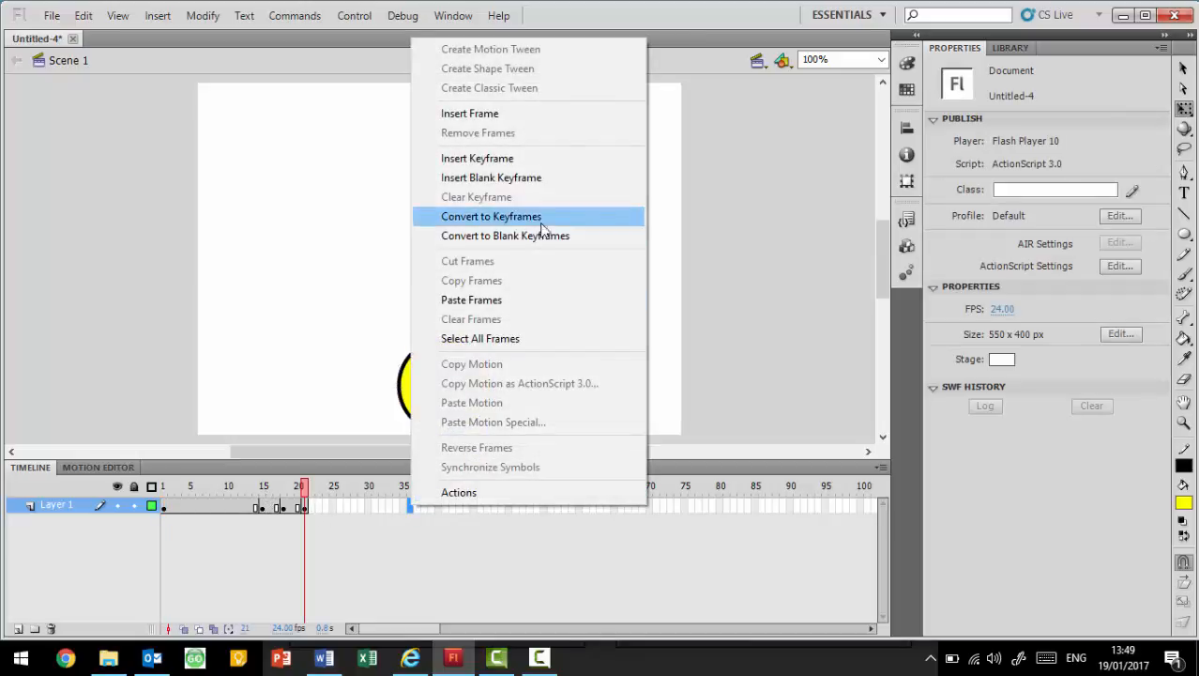
click(563, 299)
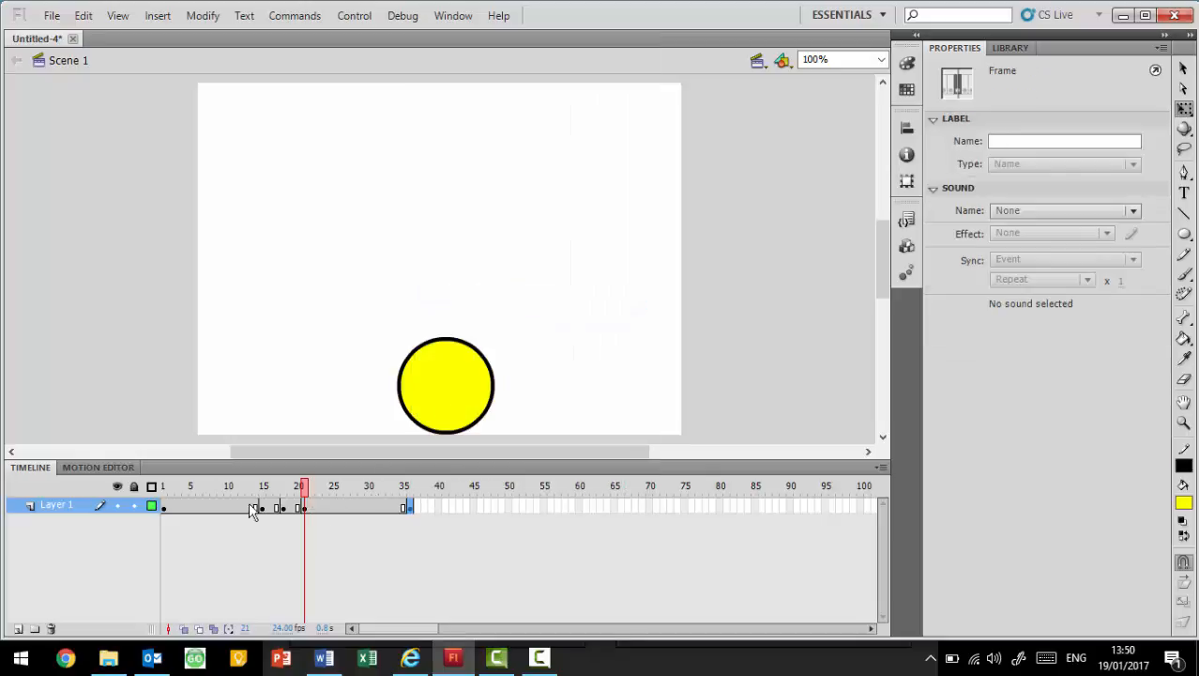
- Review the ball's position and shape on each keyframe at frames 1, 15, 18, 21 and 36
click(164, 505)
click(263, 507)
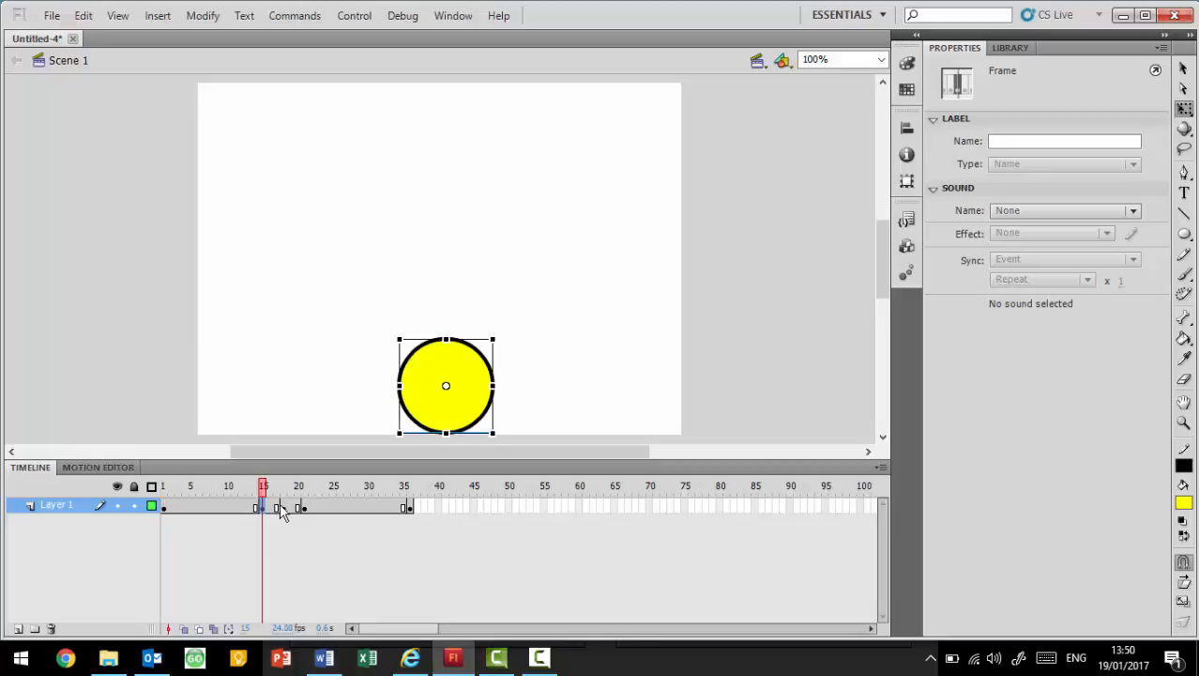
click(283, 508)
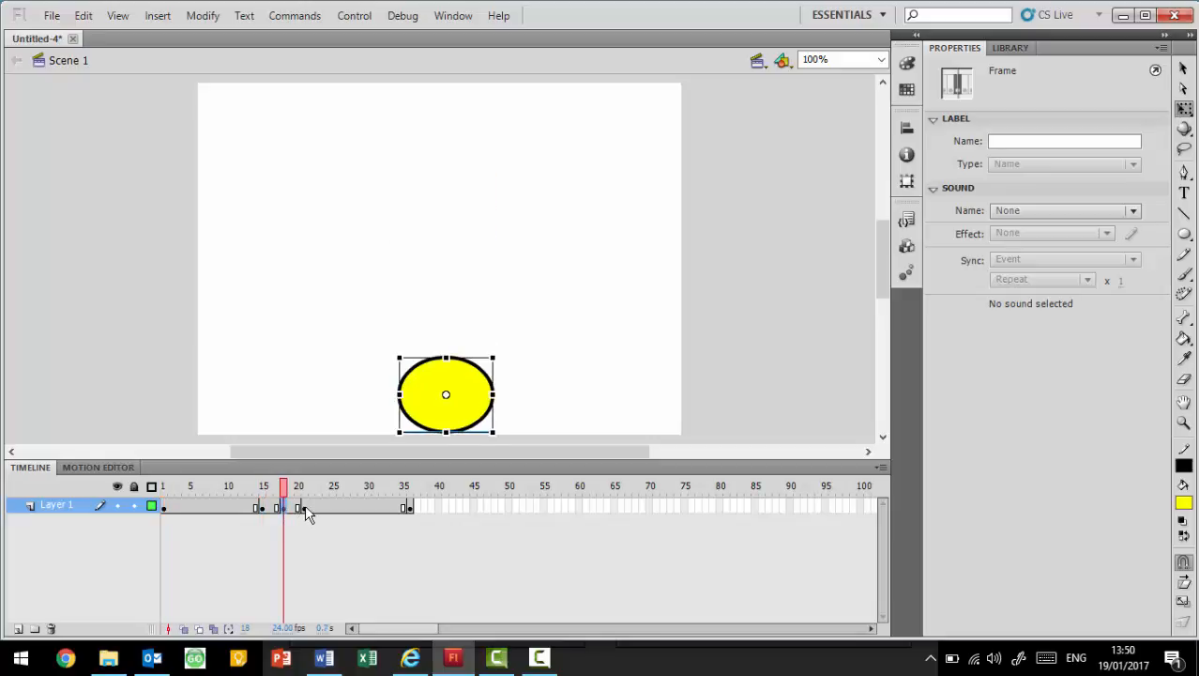
click(305, 508)
click(408, 507)
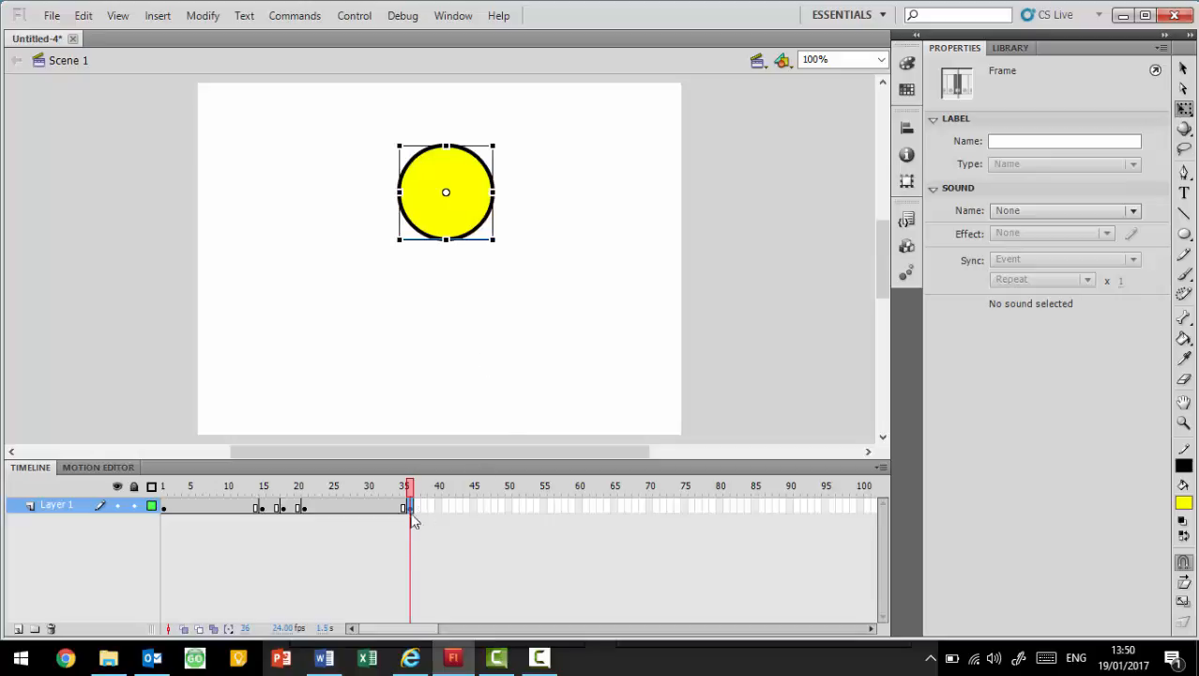
- Create classic tweens on all four spans between the keyframes at frames 1, 15, 18, 21 and 36
right_click(206, 507)
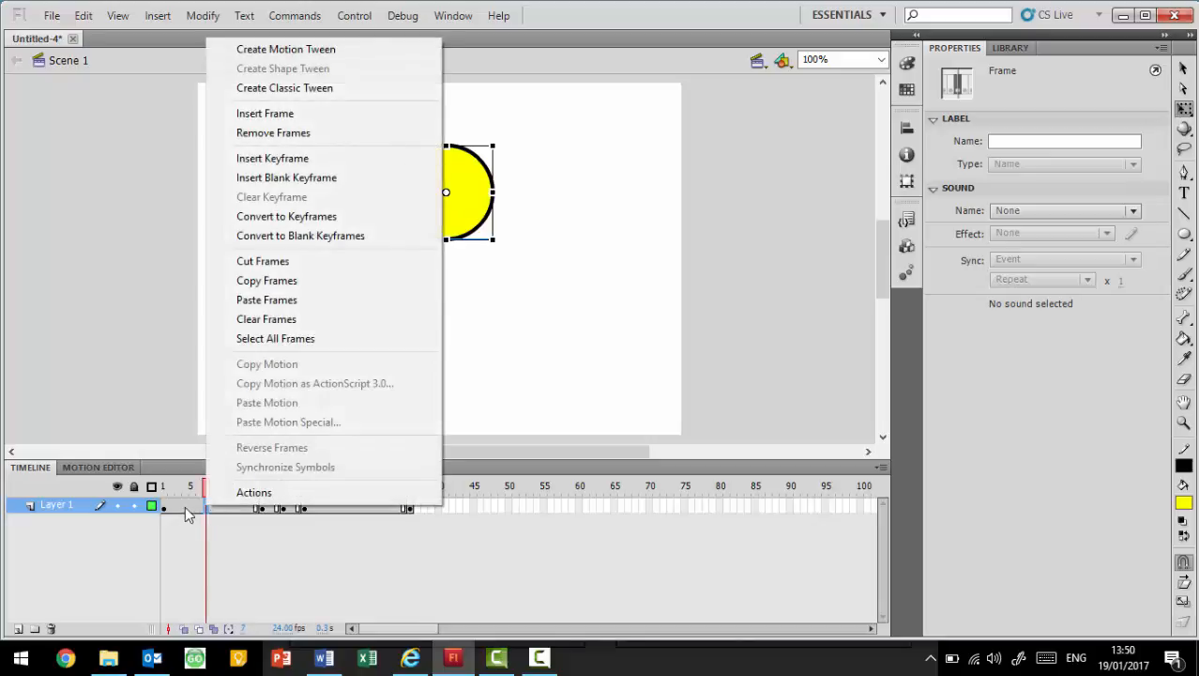
click(371, 88)
right_click(269, 506)
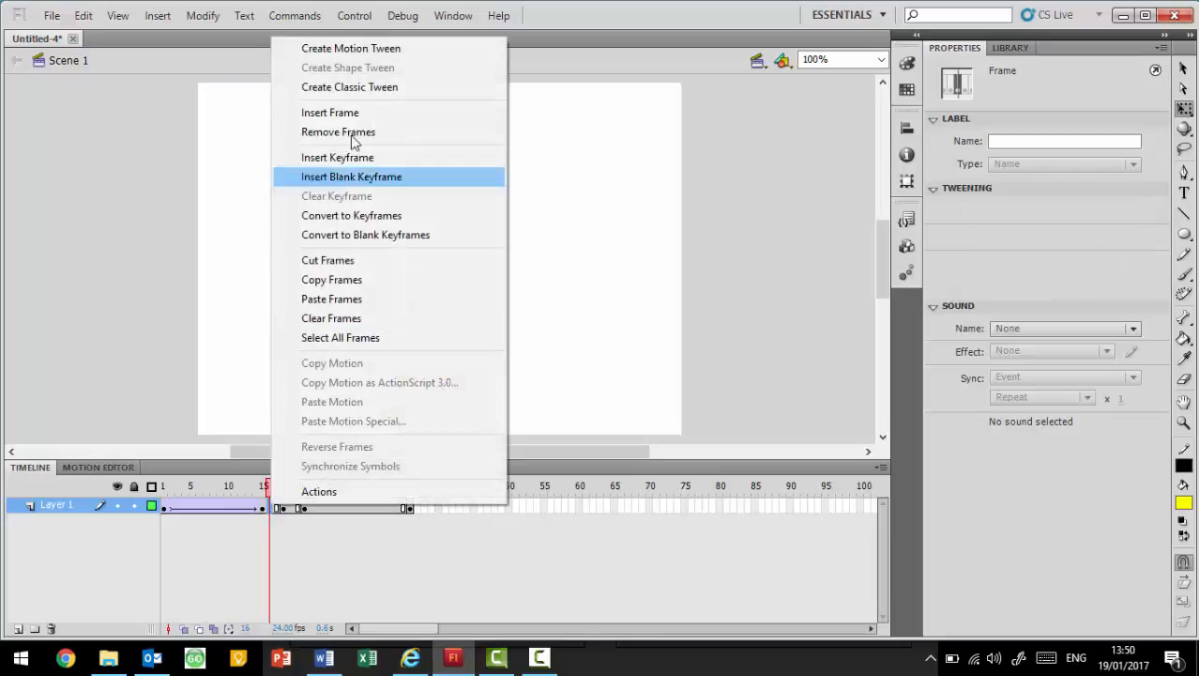
click(363, 87)
right_click(290, 506)
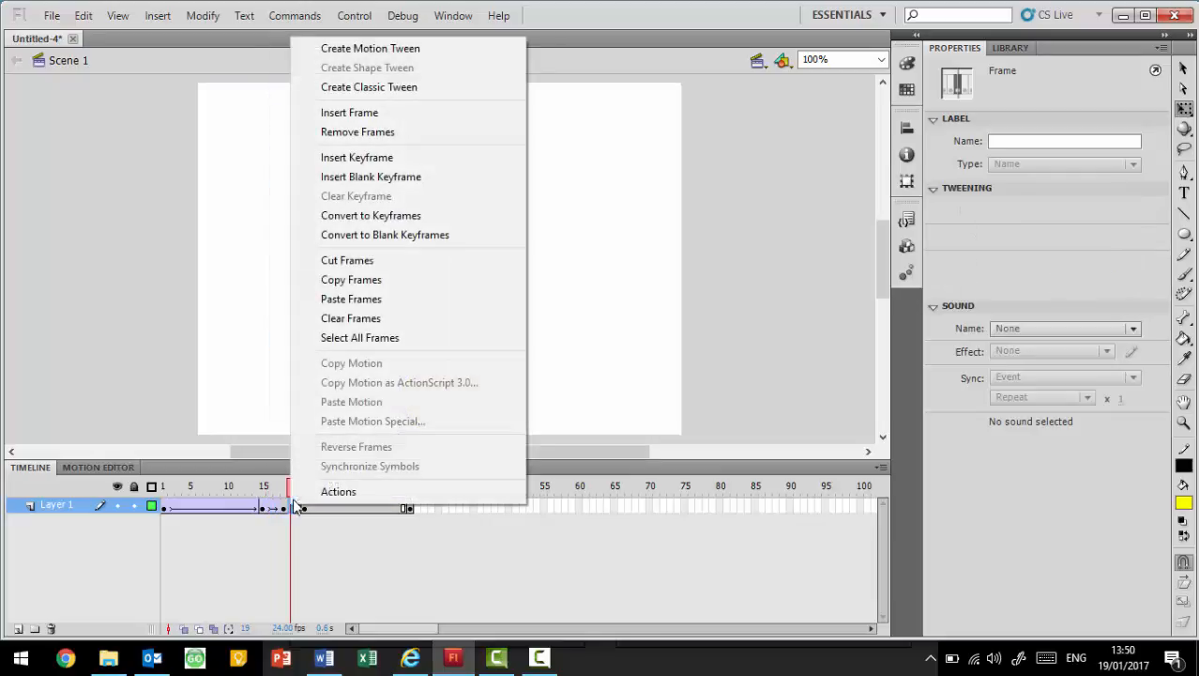
click(430, 86)
right_click(356, 507)
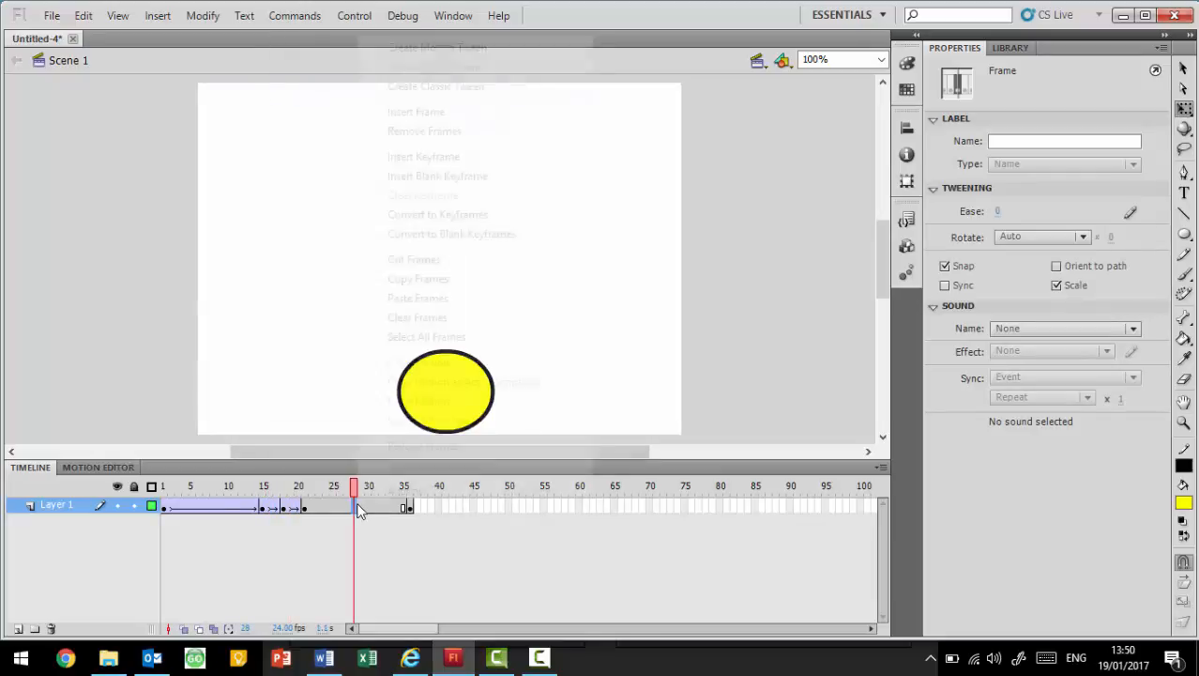
click(439, 86)
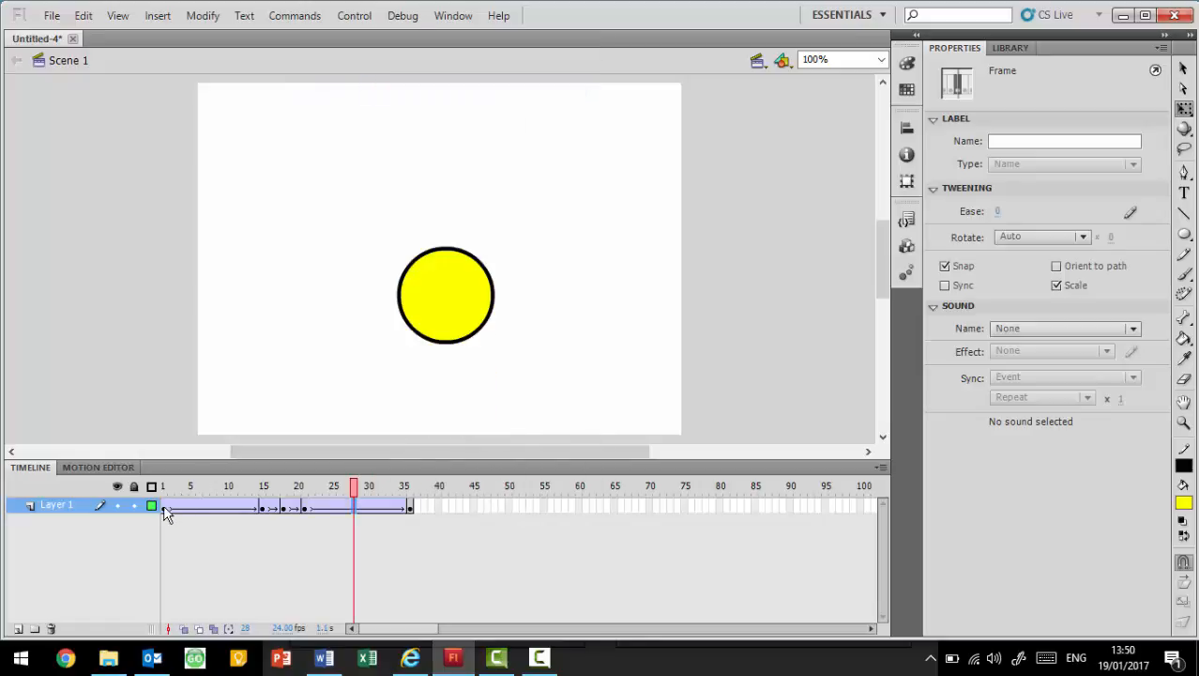
- Play the animation from frame 1 on the stage and test the movie in its own preview window
click(165, 507)
key(Return)
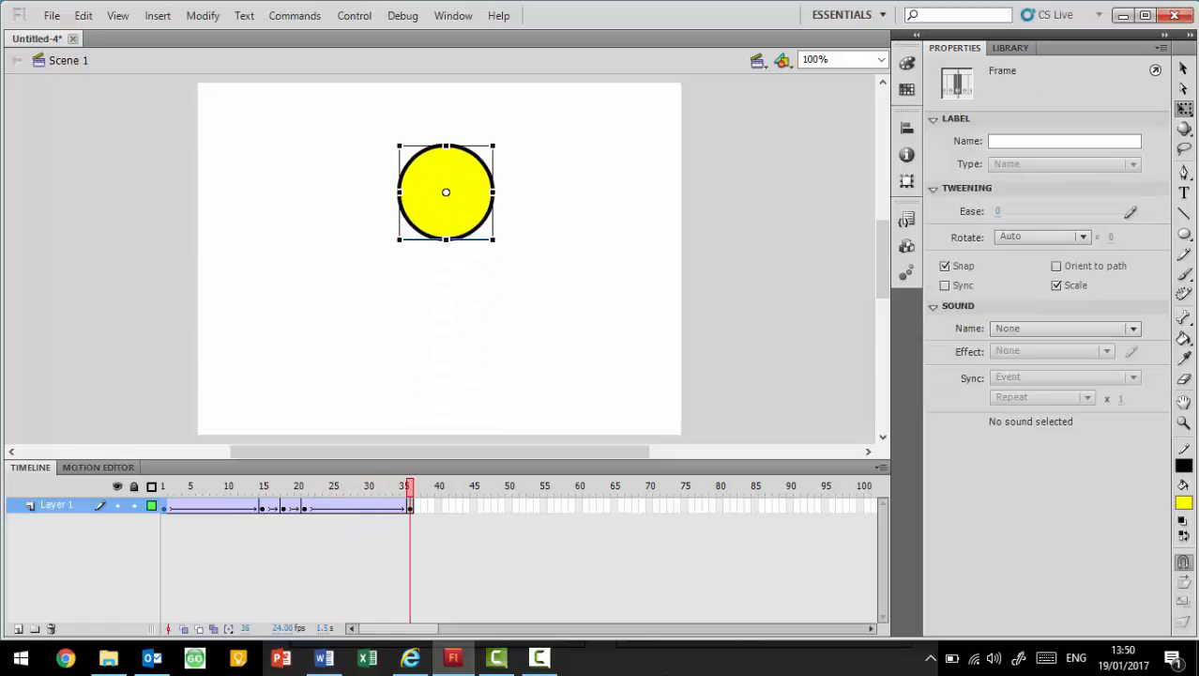
key(ctrl+Return)
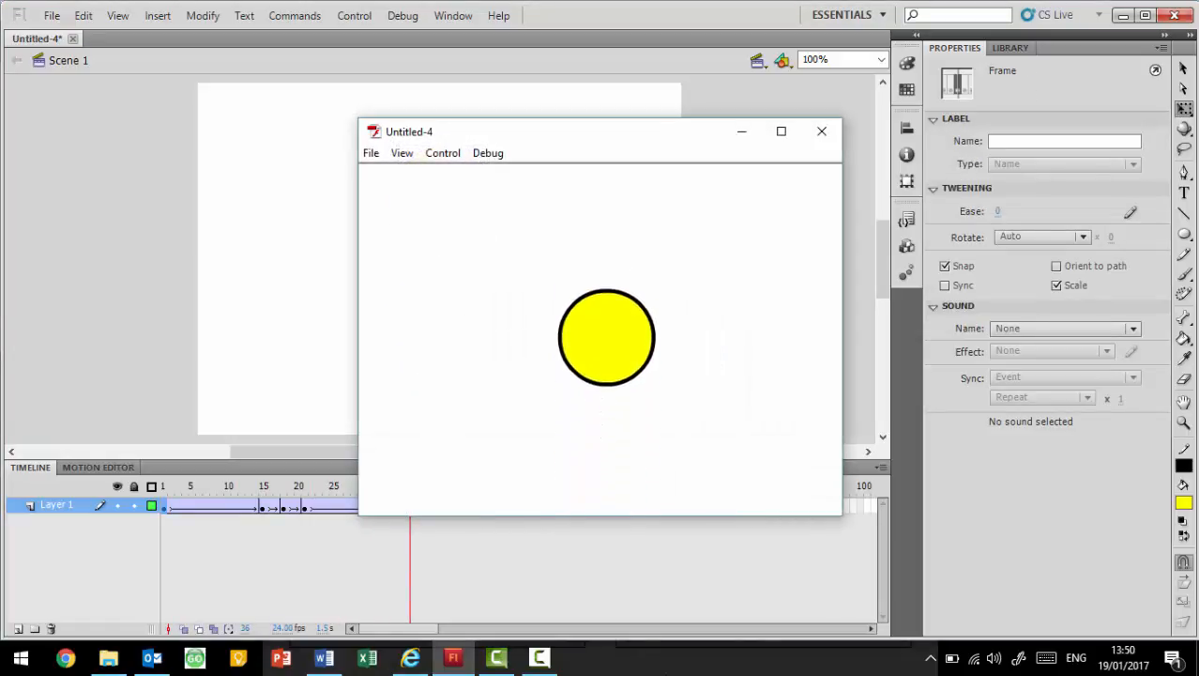